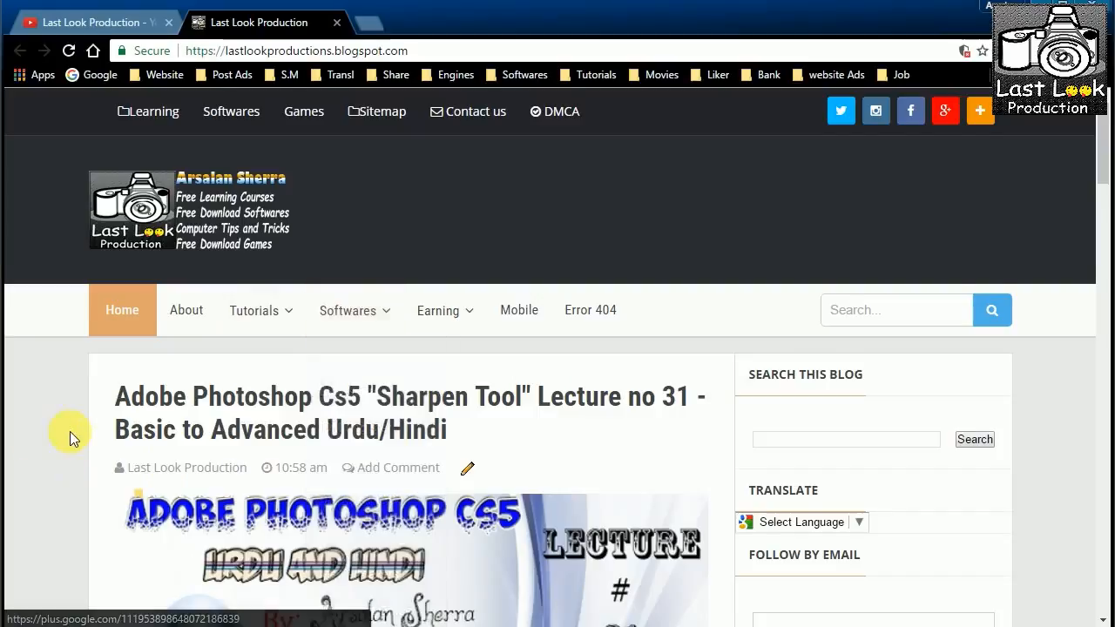
- Look through the blog's home page and examine the Follow by Email subscription box in the sidebar
{"action": "scroll", "coordinate": [71, 433], "scroll_direction": "down", "scroll_amount": 10}
{"action": "scroll", "coordinate": [75, 432], "scroll_direction": "down", "scroll_amount": 15}
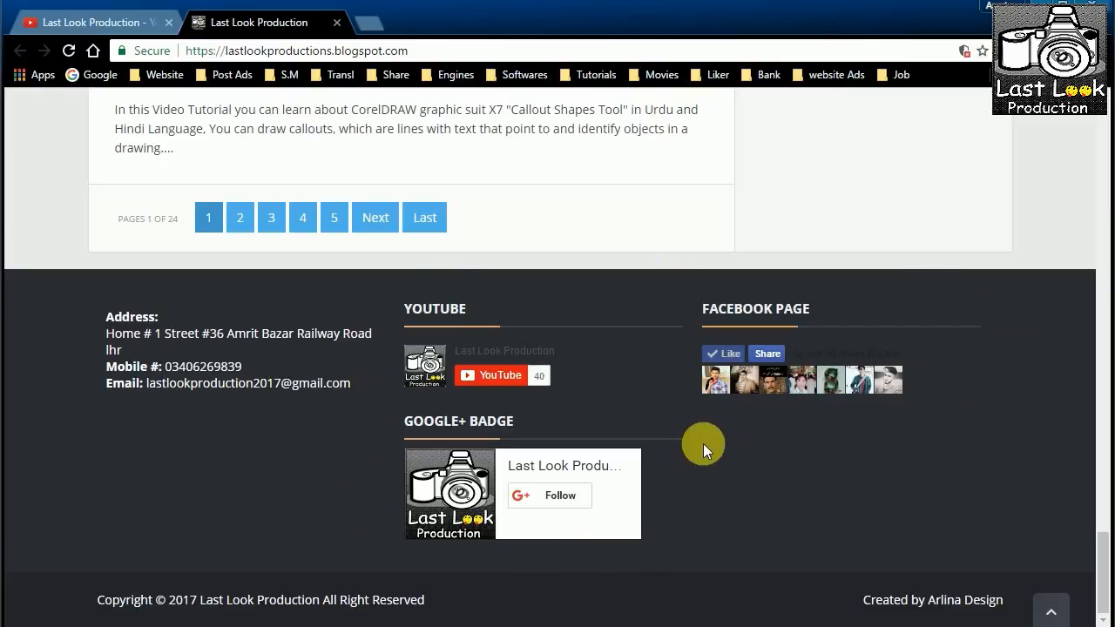
{"action": "left_click", "coordinate": [1050, 608]}
{"action": "scroll", "coordinate": [796, 399], "scroll_direction": "down", "scroll_amount": 6}
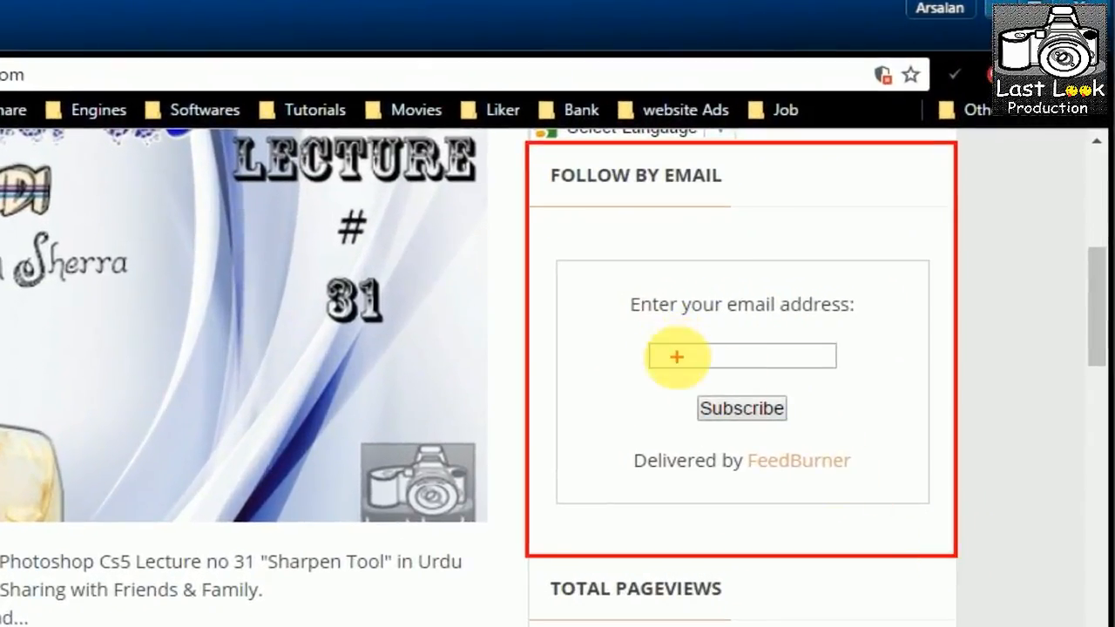
{"action": "left_click_drag", "start_coordinate": [742, 310], "coordinate": [853, 314]}
{"action": "mouse_move", "coordinate": [693, 383]}
{"action": "left_mouse_down"}
{"action": "mouse_move", "coordinate": [822, 427]}
{"action": "mouse_move", "coordinate": [691, 439]}
{"action": "mouse_move", "coordinate": [712, 380]}
{"action": "mouse_move", "coordinate": [690, 395]}
{"action": "left_mouse_up"}
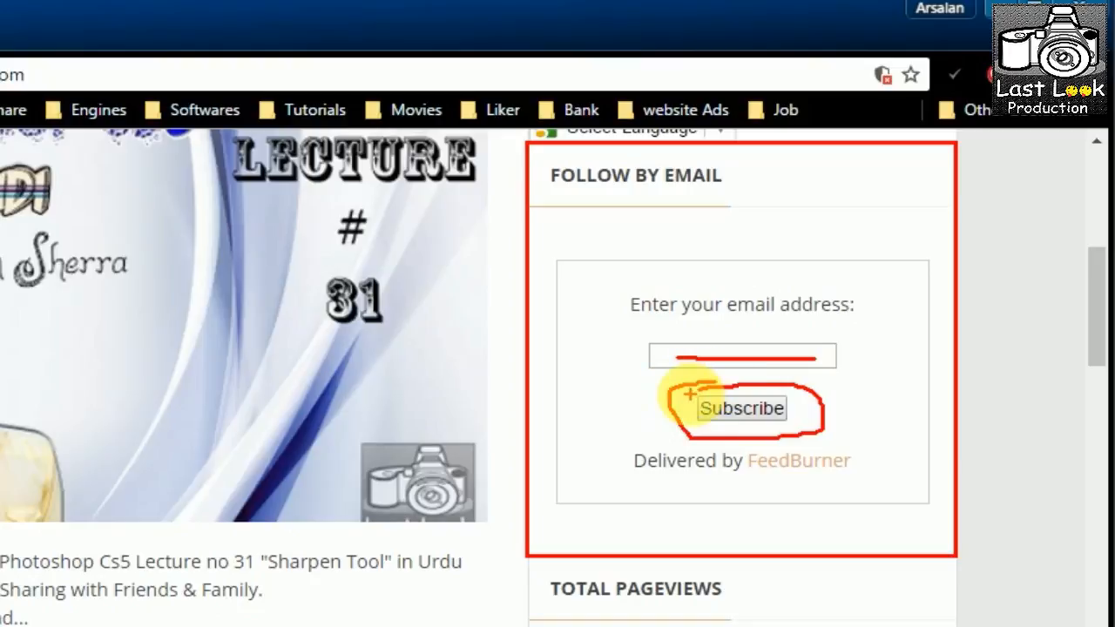
{"action": "key", "text": "Escape"}
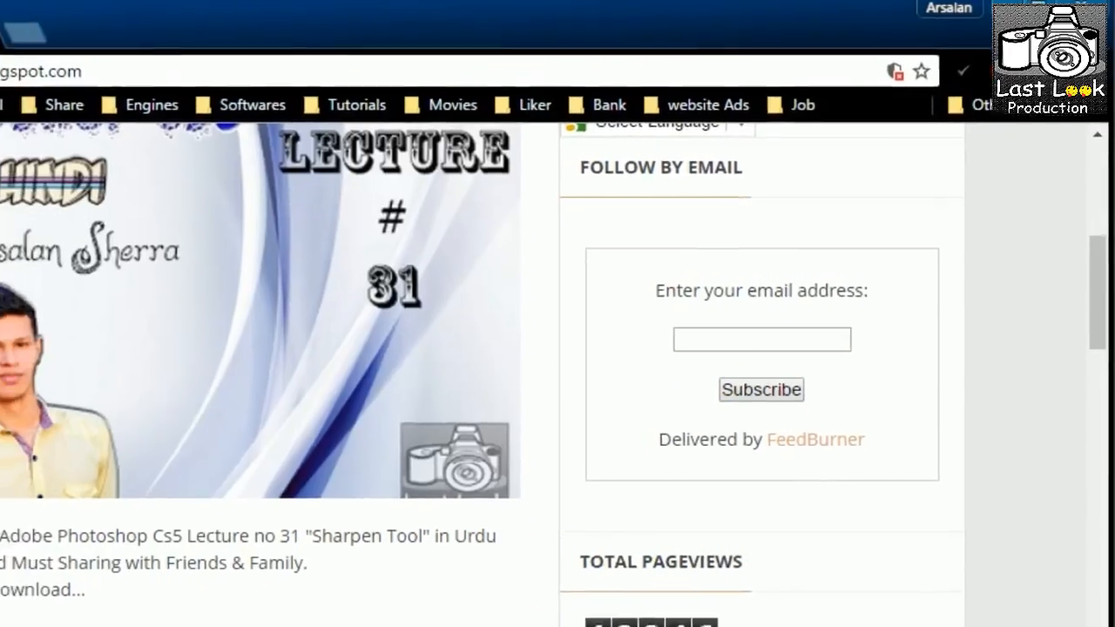
{"action": "scroll", "coordinate": [522, 366], "scroll_direction": "up", "scroll_amount": 5}
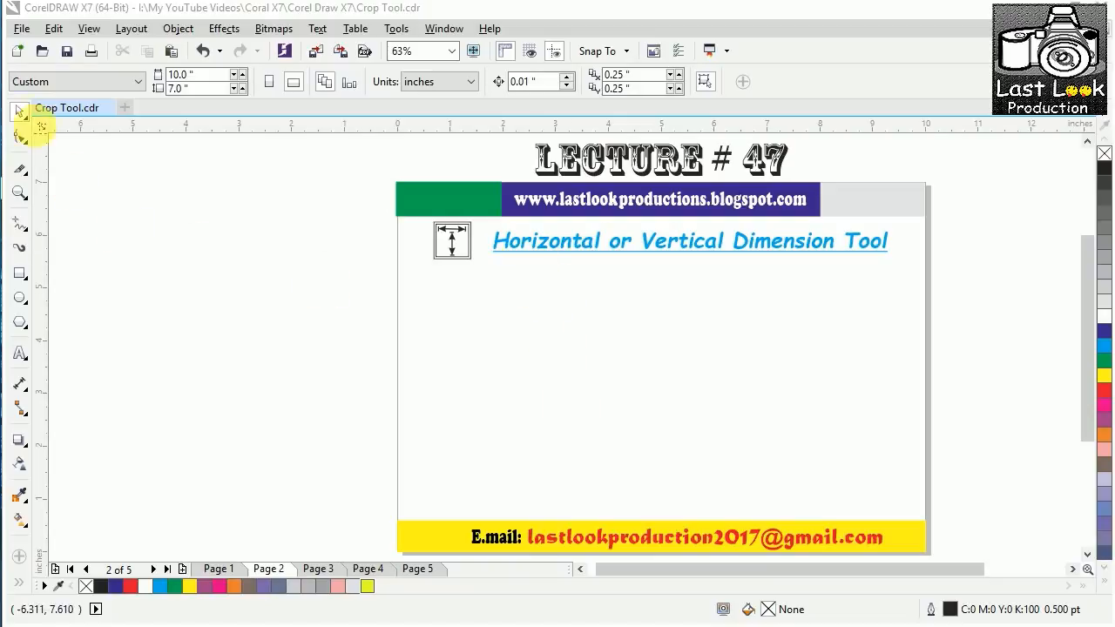
{"action": "left_click", "coordinate": [16, 286]}
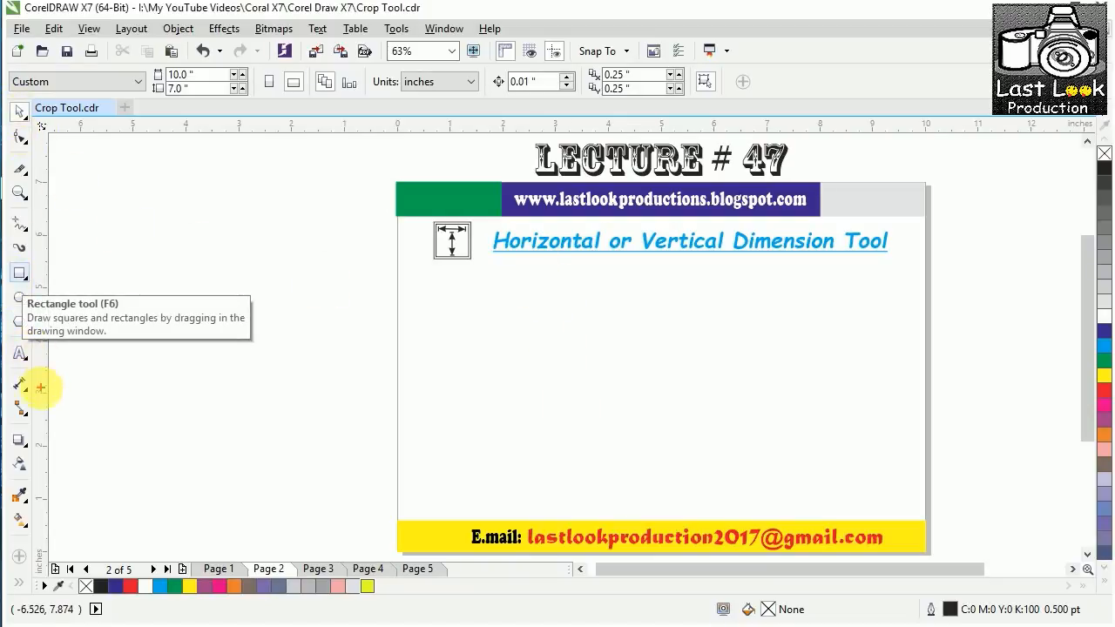
{"action": "left_click_drag", "start_coordinate": [41, 382], "coordinate": [203, 384]}
{"action": "left_click_drag", "start_coordinate": [60, 367], "coordinate": [35, 379]}
{"action": "left_click_drag", "start_coordinate": [50, 507], "coordinate": [67, 537]}
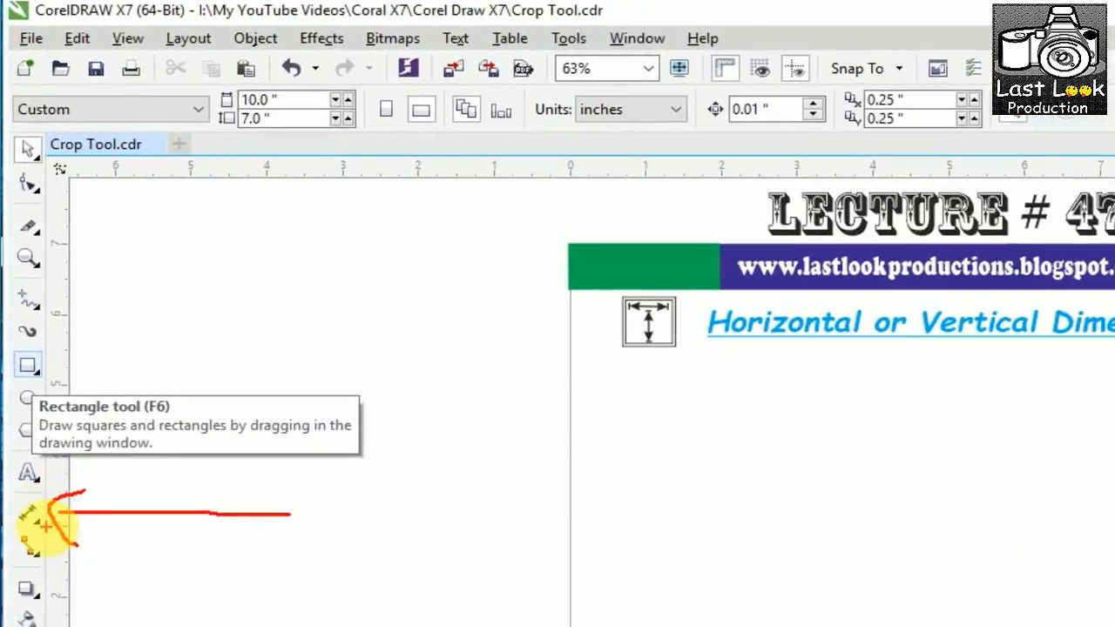
{"action": "key", "text": "Escape"}
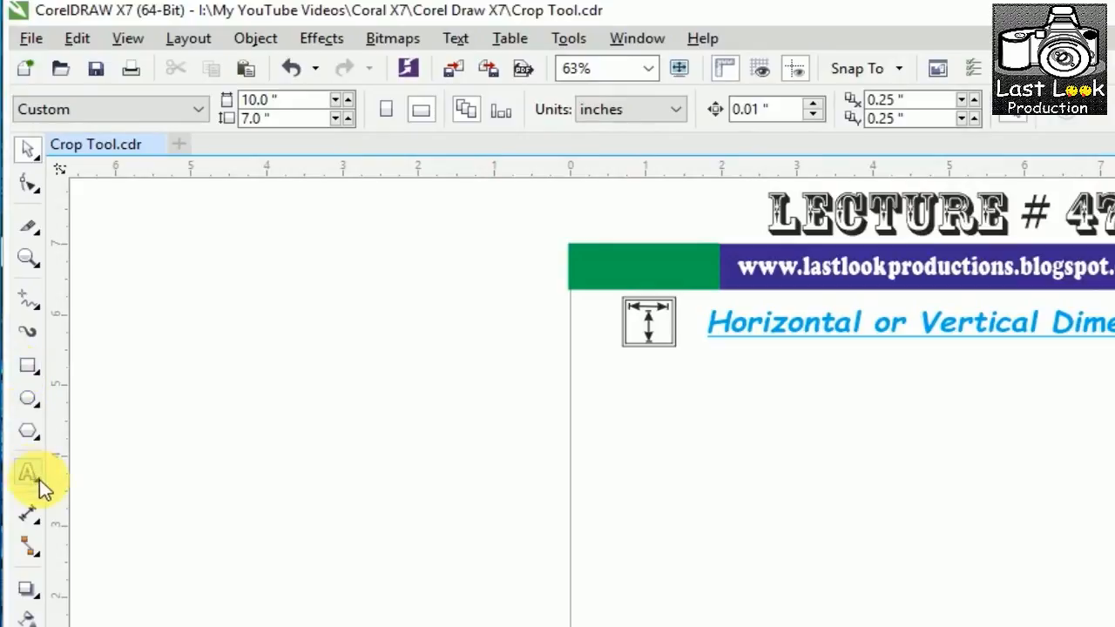
- Make Horizontal or Vertical Dimension the current dimension tool and return to the Pick tool
{"action": "left_click", "coordinate": [39, 527]}
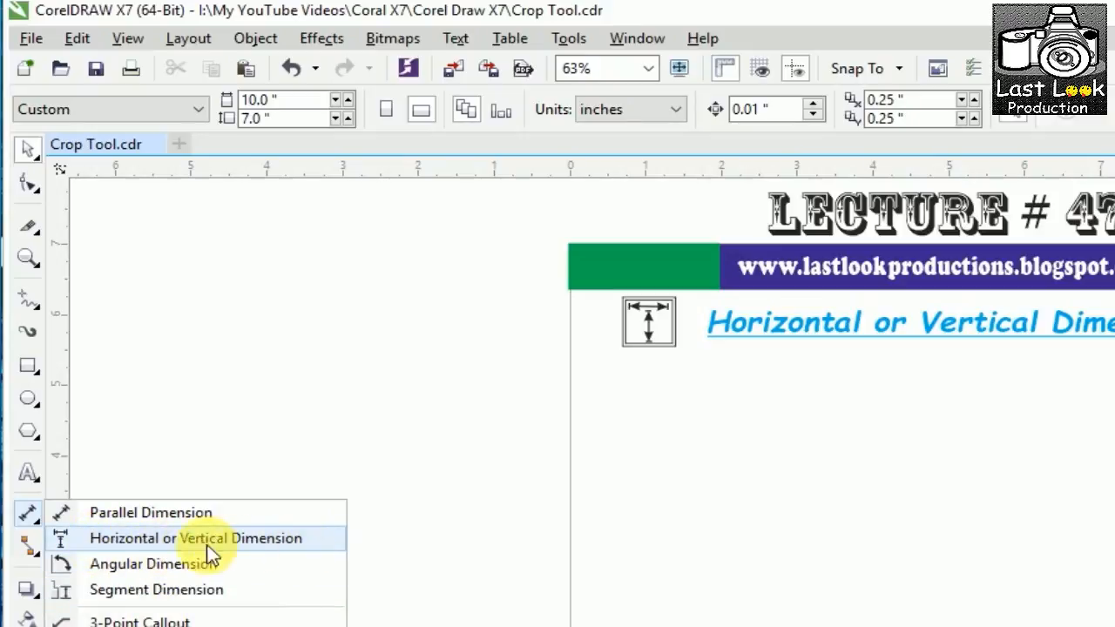
{"action": "left_click", "coordinate": [152, 540]}
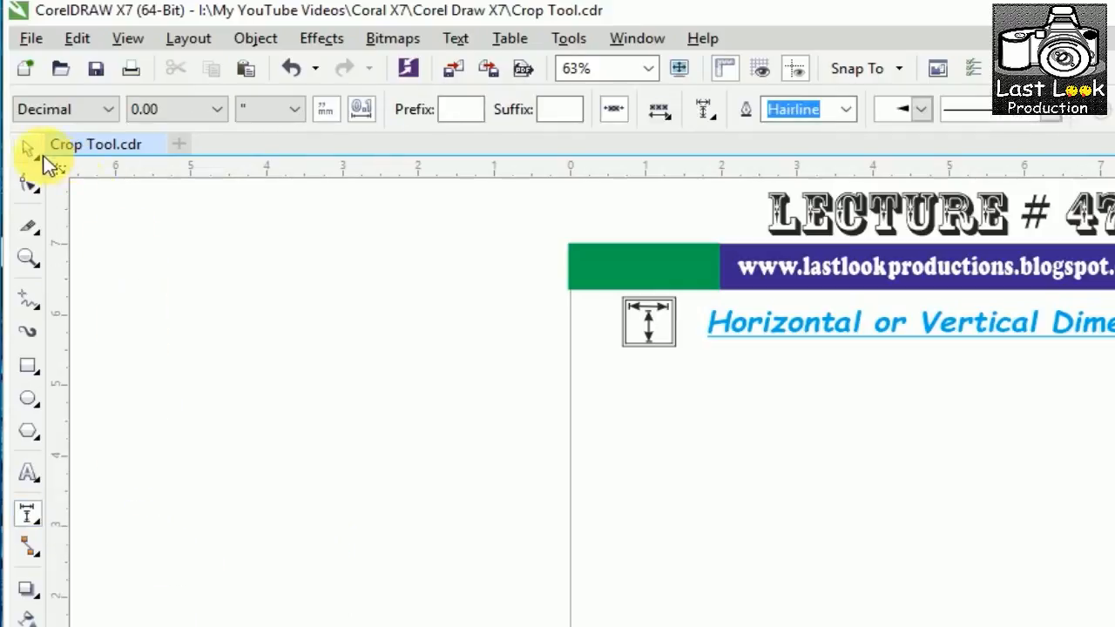
{"action": "left_click", "coordinate": [29, 150]}
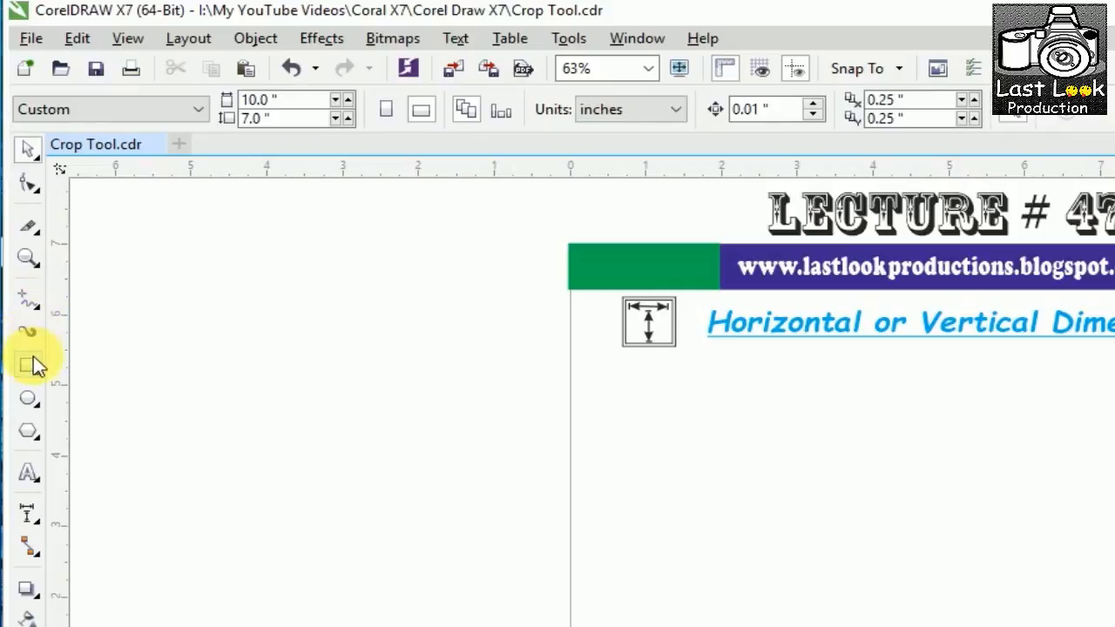
- Draw a circle about 4 inches in diameter beside the page and centre it at about X -3.75, Y 5.5
{"action": "left_click", "coordinate": [29, 401]}
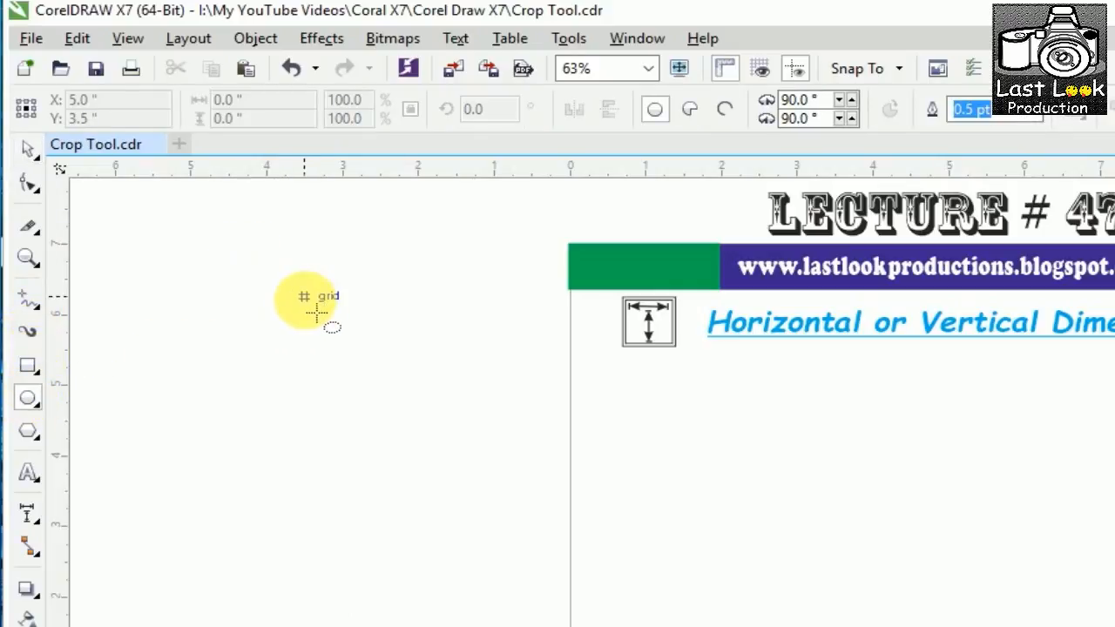
{"action": "key", "text": "ctrl+shift"}
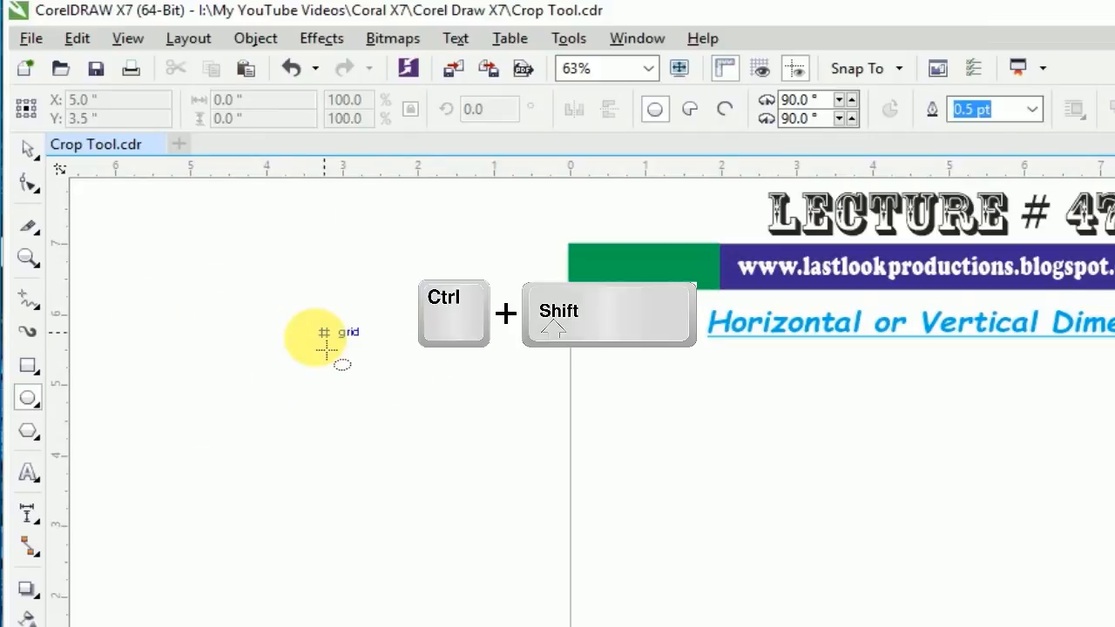
{"action": "left_click_drag", "start_coordinate": [286, 296], "coordinate": [443, 445]}
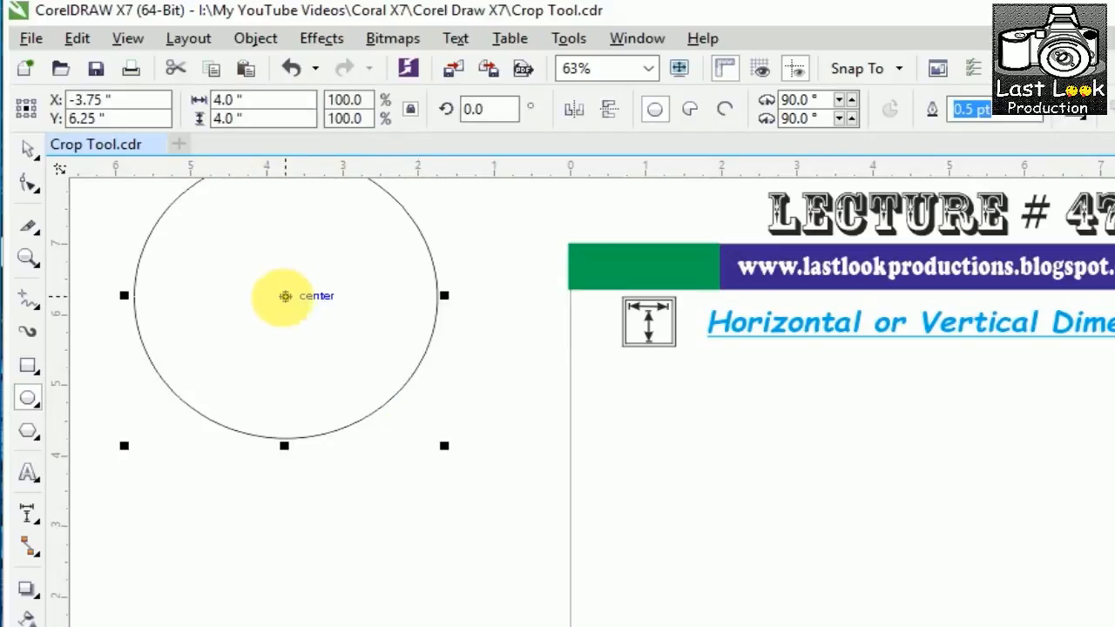
{"action": "left_click_drag", "start_coordinate": [305, 314], "coordinate": [300, 350]}
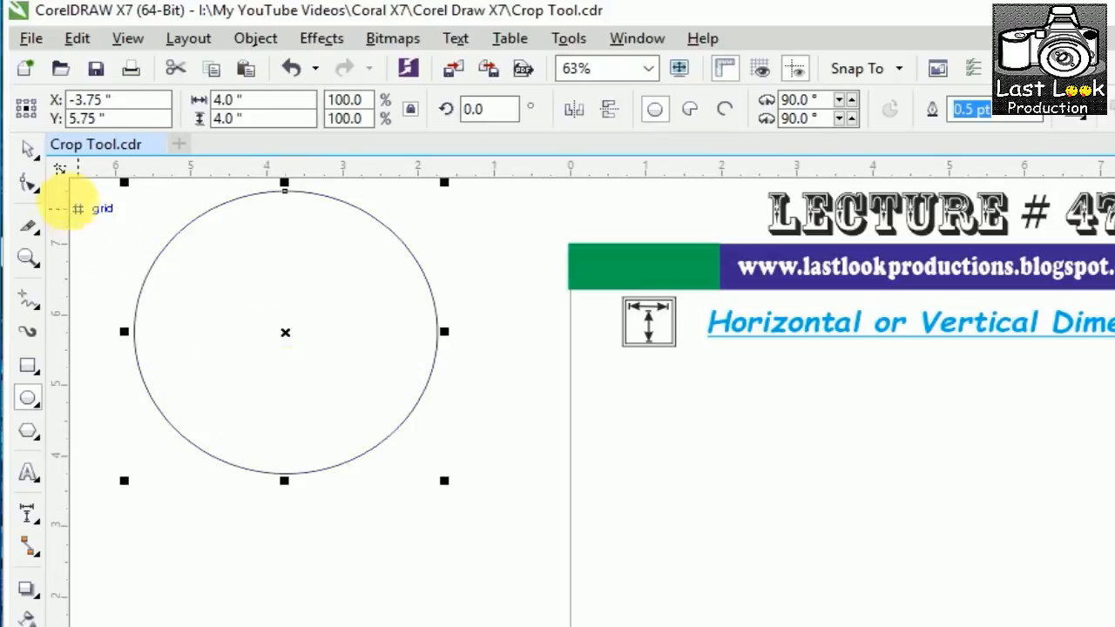
{"action": "left_click", "coordinate": [28, 148]}
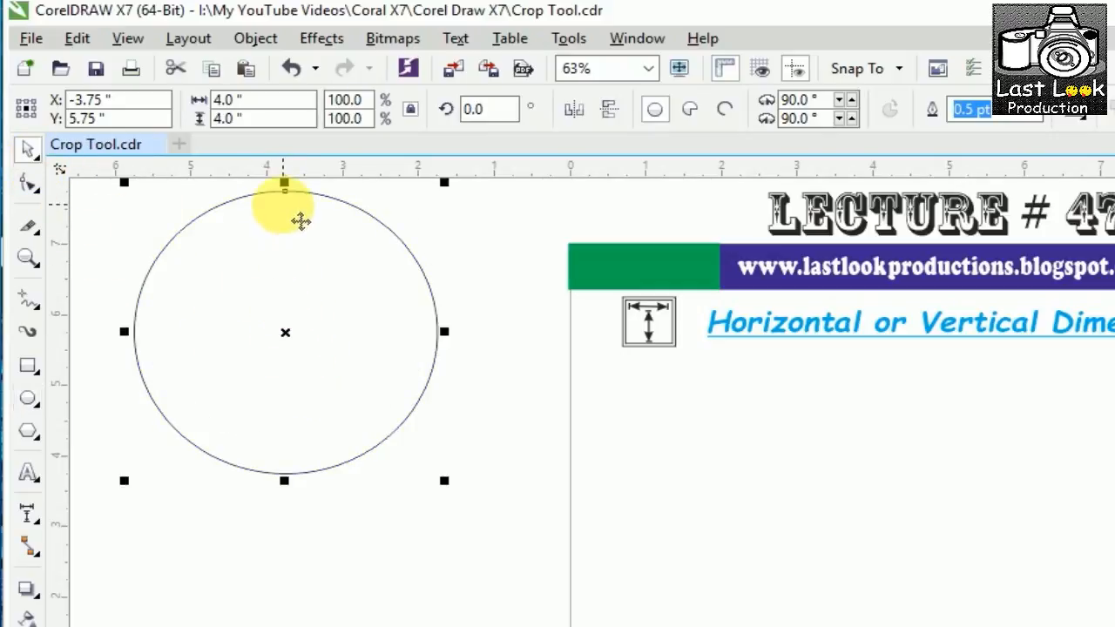
{"action": "mouse_move", "coordinate": [287, 335]}
{"action": "left_mouse_down"}
{"action": "mouse_move", "coordinate": [279, 349]}
{"action": "mouse_move", "coordinate": [285, 338]}
{"action": "left_mouse_up"}
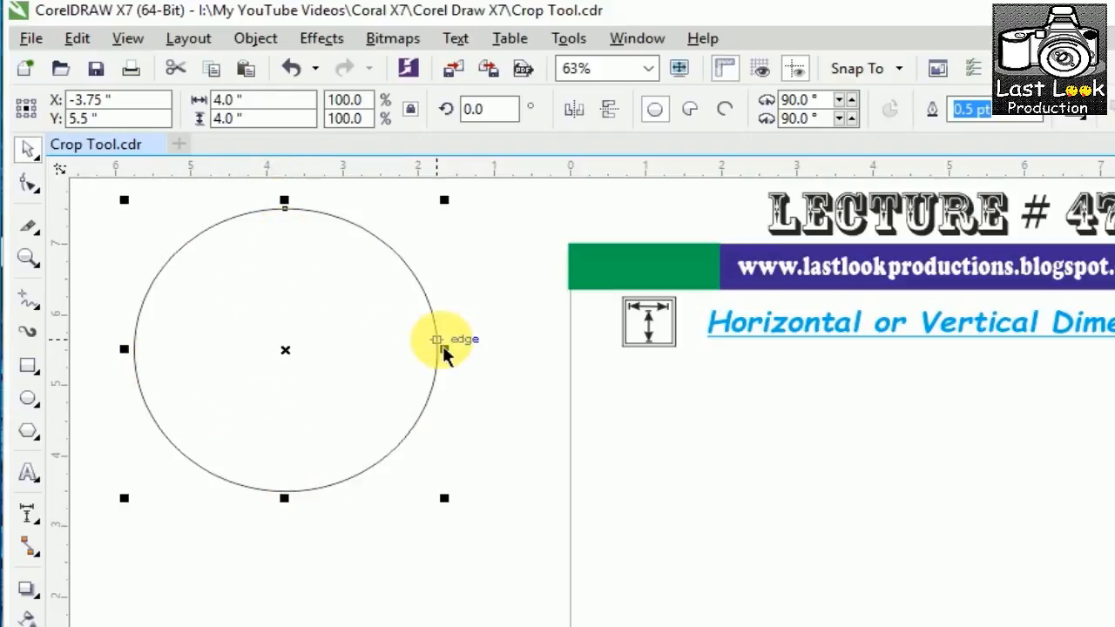
- Dimension the circle's vertical diameter between its top and bottom quadrants, placing the dimension line between the circle and the page
{"action": "left_click", "coordinate": [31, 514]}
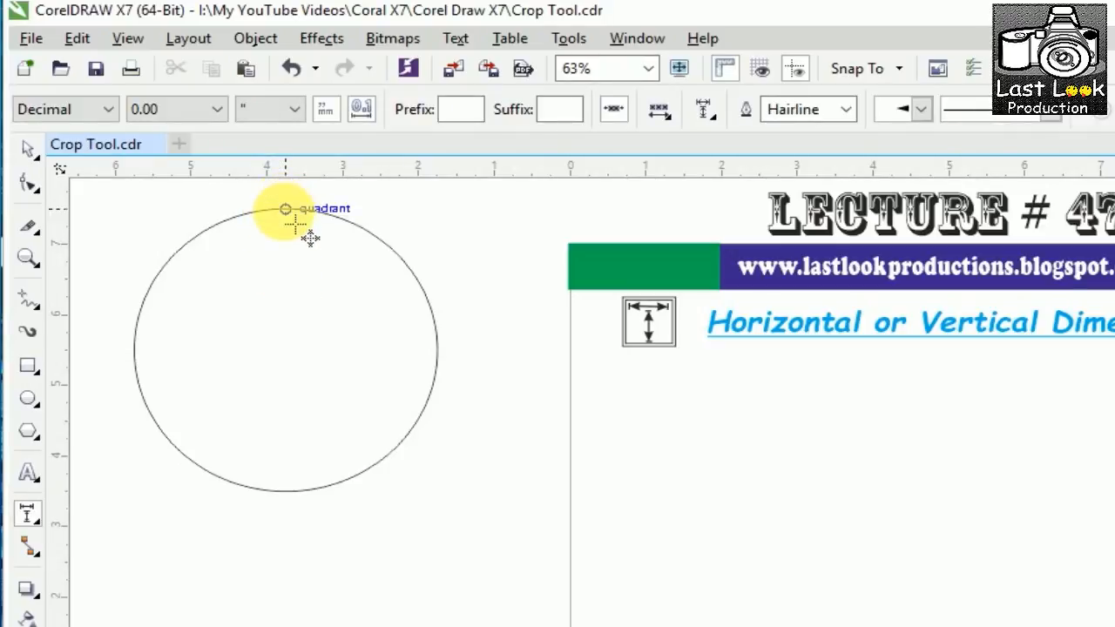
{"action": "left_click_drag", "start_coordinate": [295, 223], "coordinate": [287, 489]}
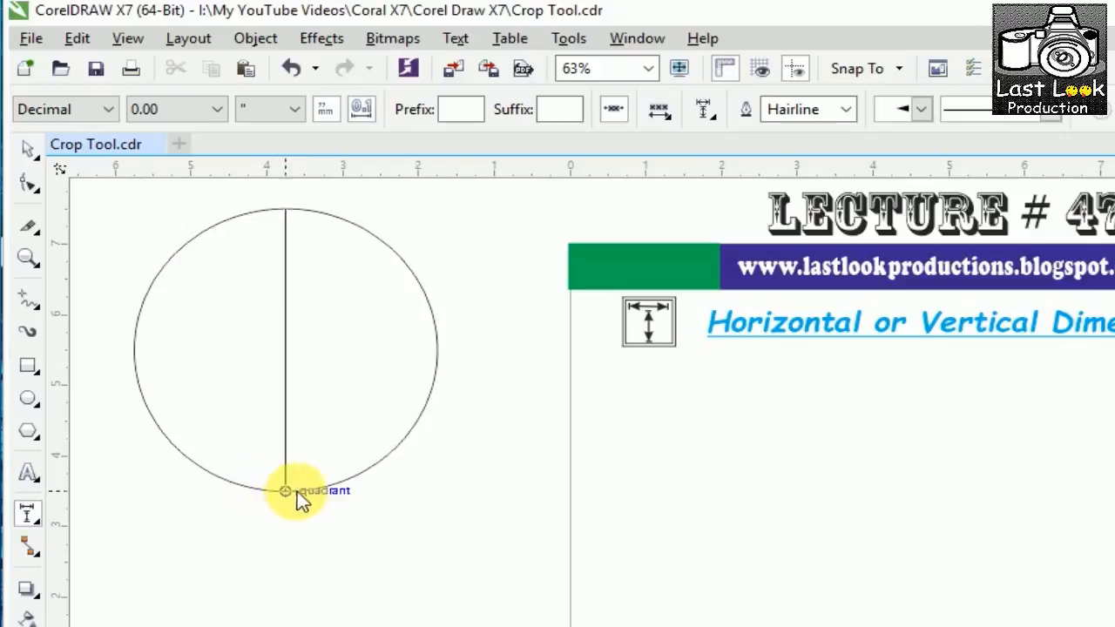
{"action": "left_click", "coordinate": [493, 492]}
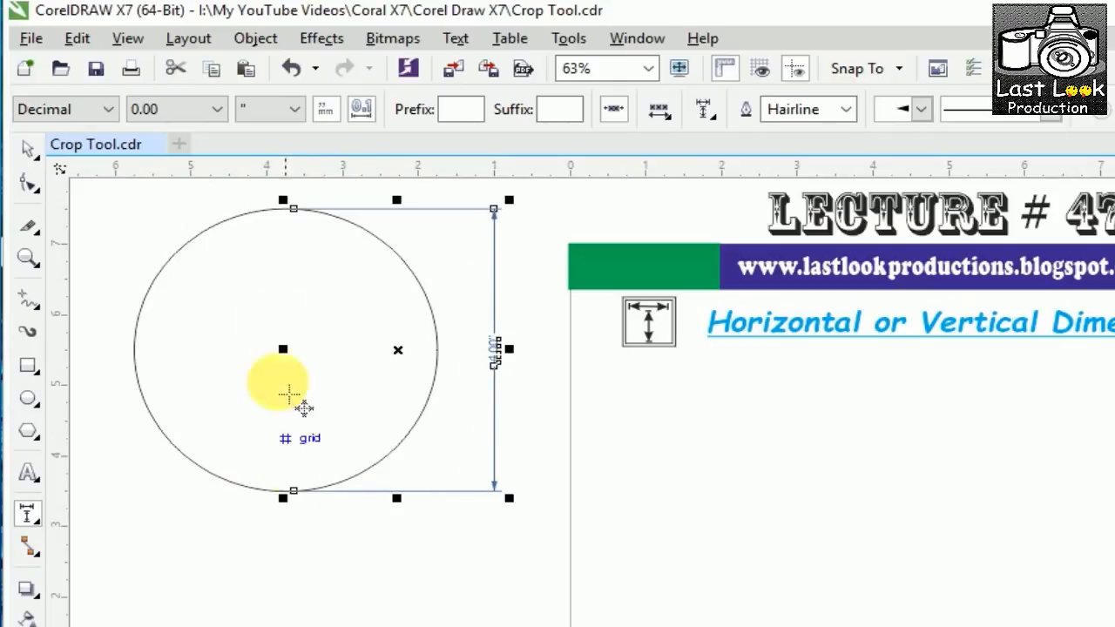
{"action": "left_click", "coordinate": [26, 154]}
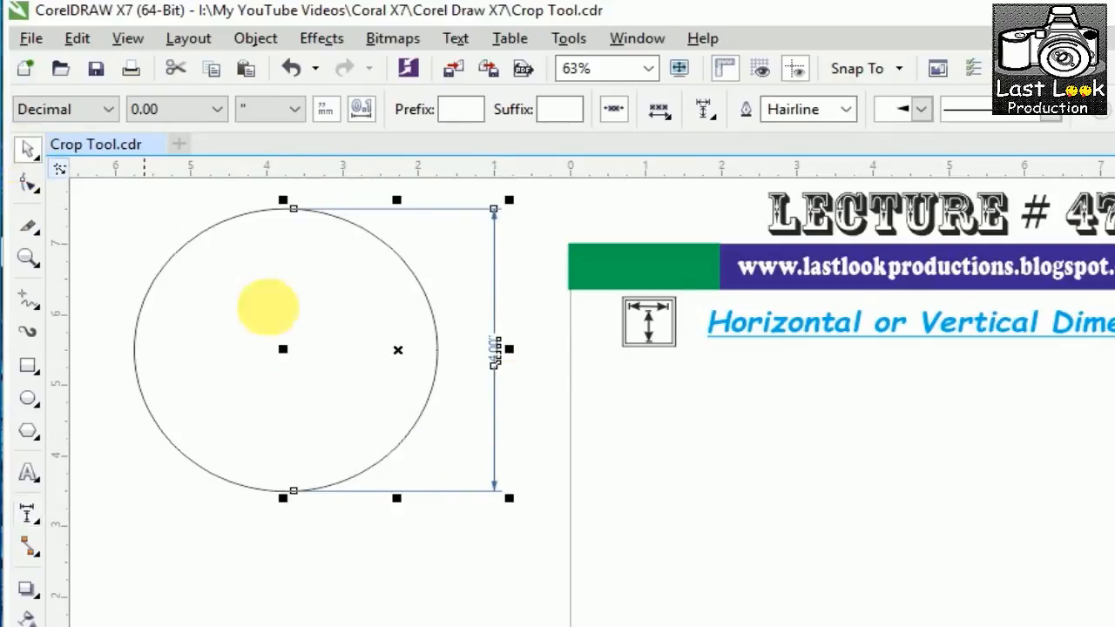
{"action": "left_click", "coordinate": [266, 304]}
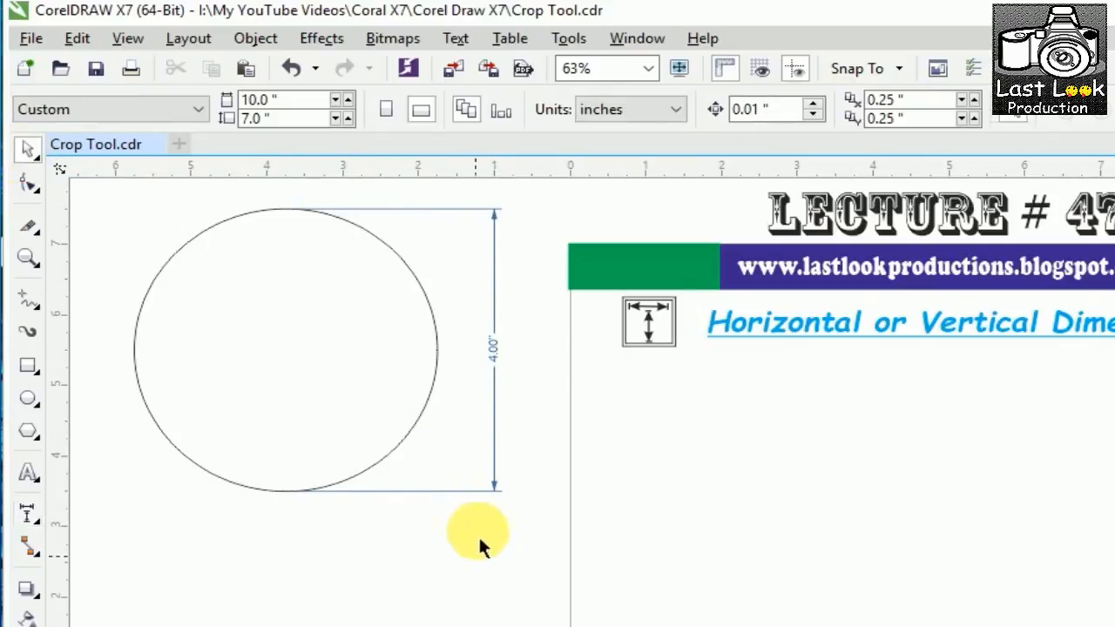
{"action": "left_click", "coordinate": [497, 357]}
{"action": "left_click", "coordinate": [539, 355]}
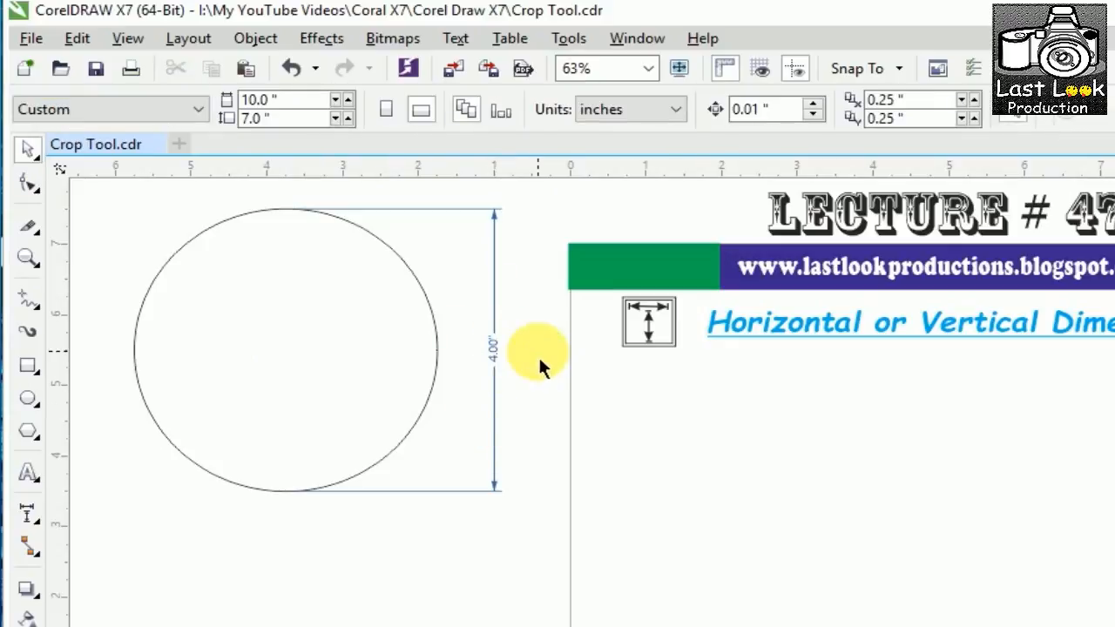
{"action": "left_click_drag", "start_coordinate": [471, 320], "coordinate": [520, 388]}
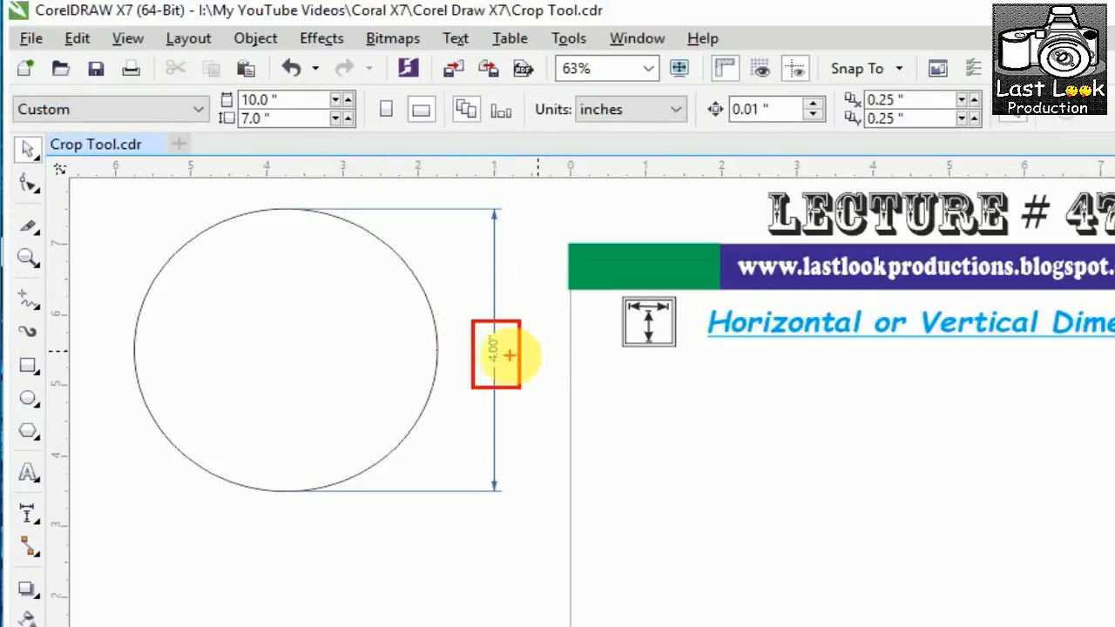
{"action": "key", "text": "Escape"}
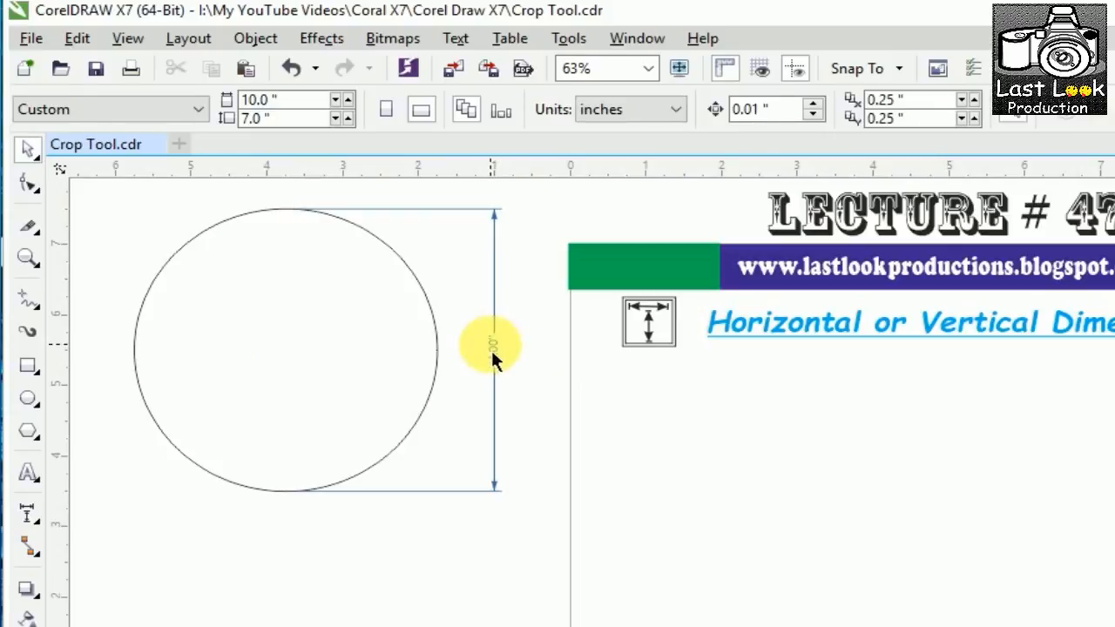
- Set the font size of the circle's dimension text to 36 pt
{"action": "left_click", "coordinate": [493, 352]}
{"action": "left_click", "coordinate": [876, 112]}
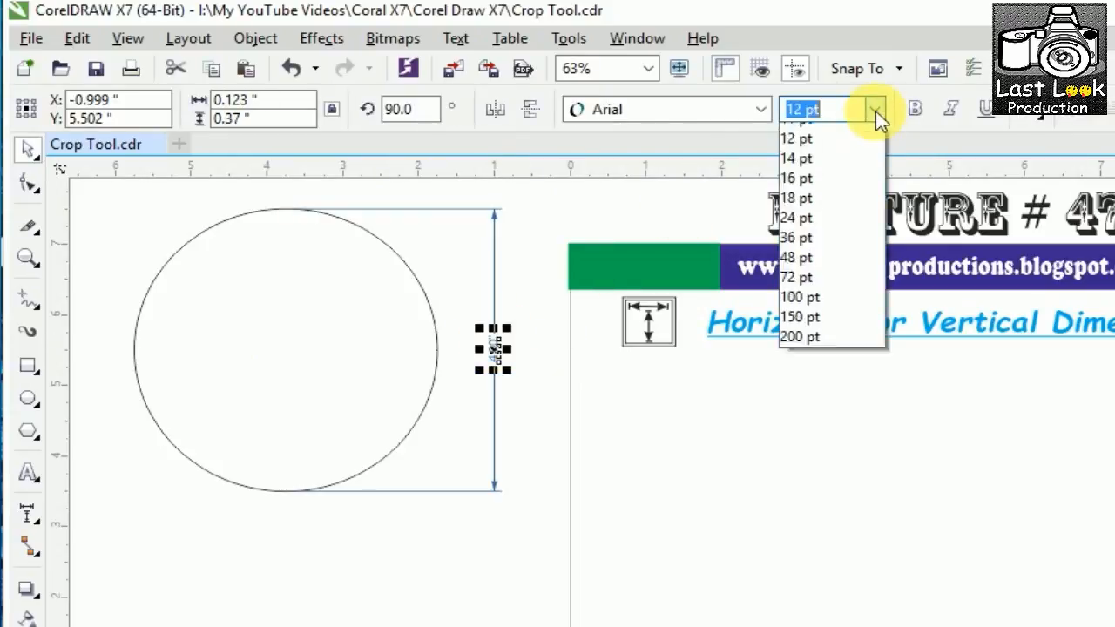
{"action": "left_click", "coordinate": [856, 361]}
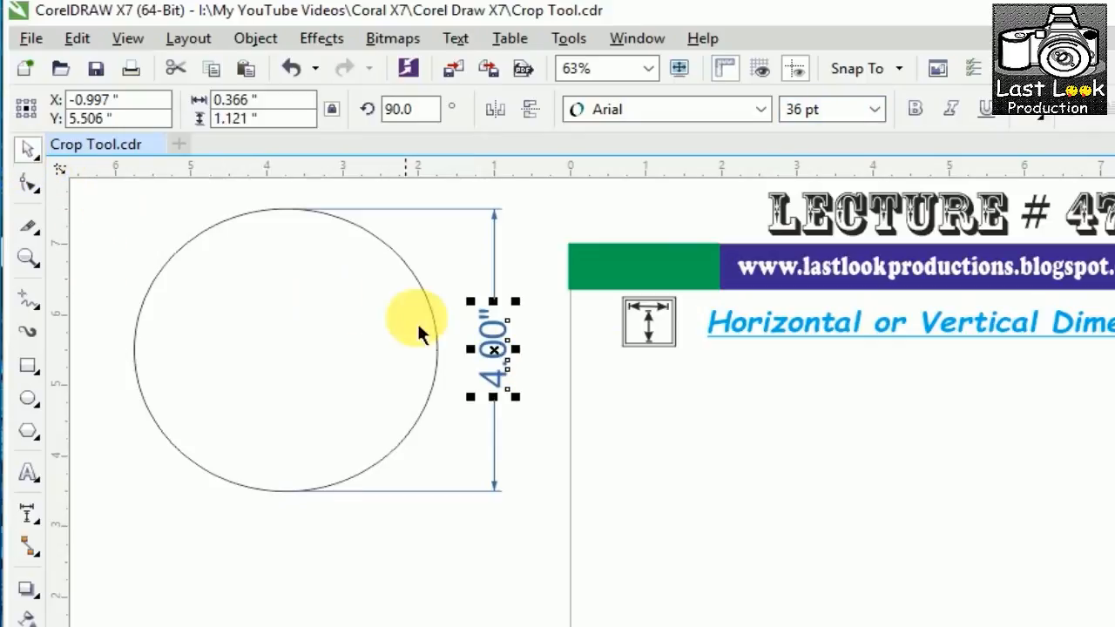
{"action": "left_click", "coordinate": [467, 559]}
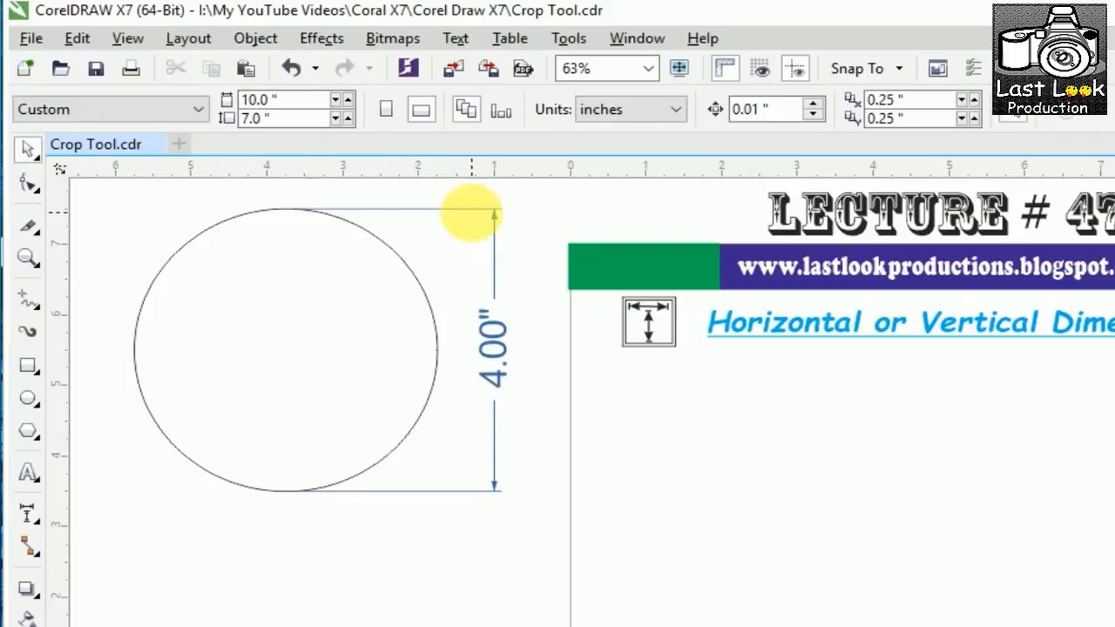
- Set the outline width of the circle's vertical dimension line to 3.0 pt
{"action": "left_click", "coordinate": [488, 216]}
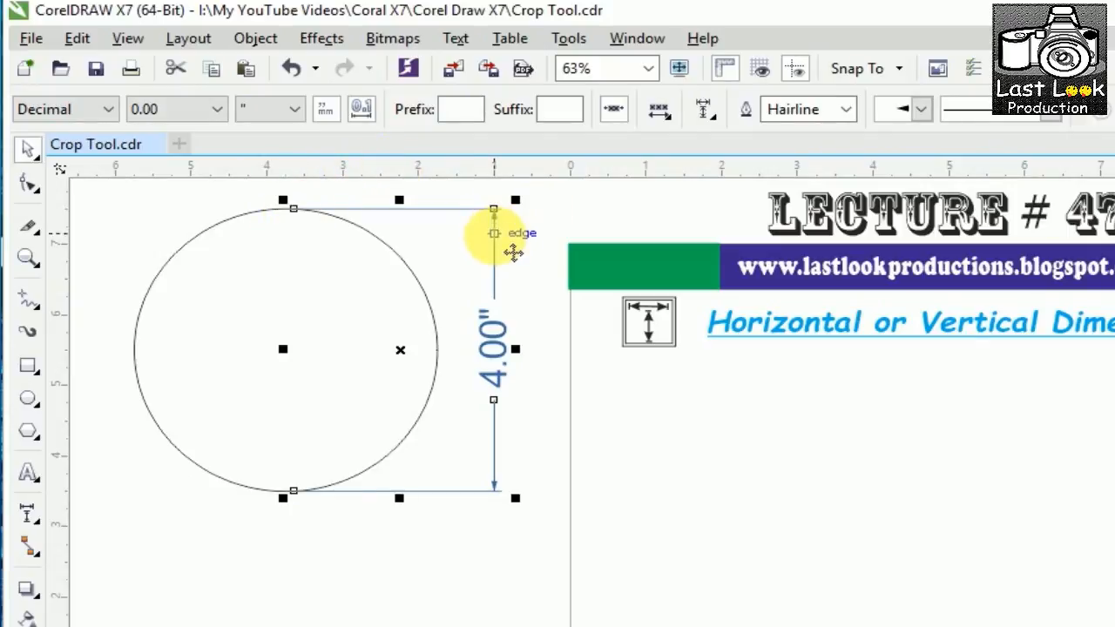
{"action": "left_click", "coordinate": [841, 117]}
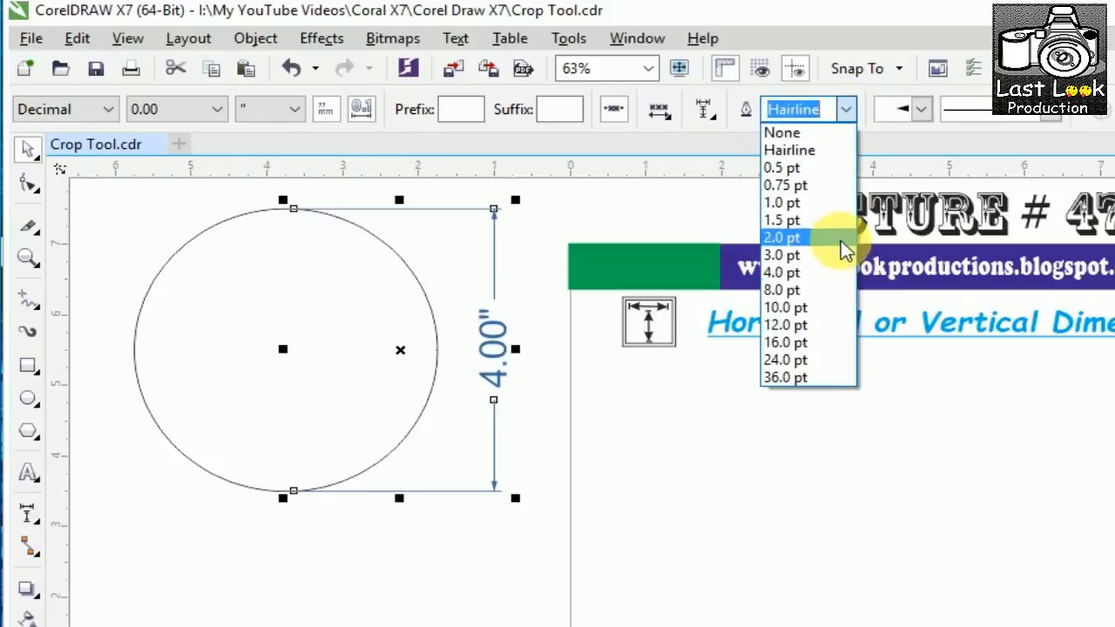
{"action": "left_click", "coordinate": [838, 254]}
{"action": "left_click", "coordinate": [468, 557]}
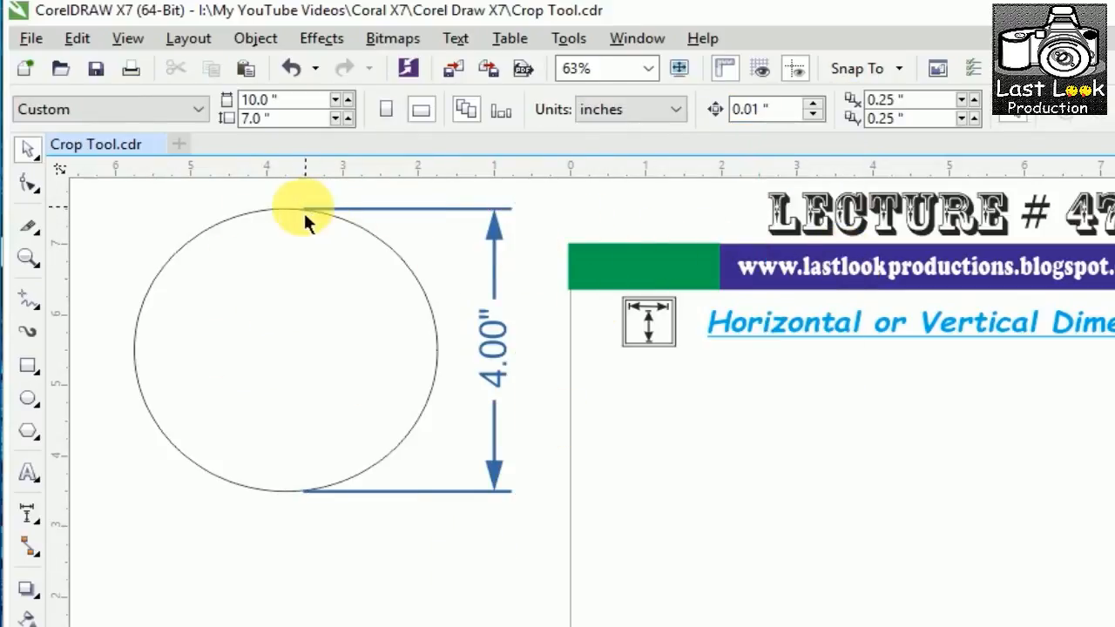
- Select the circle's dimension, look at its unit options, and try toggling dynamic dimensioning off and on
{"action": "left_click", "coordinate": [494, 342]}
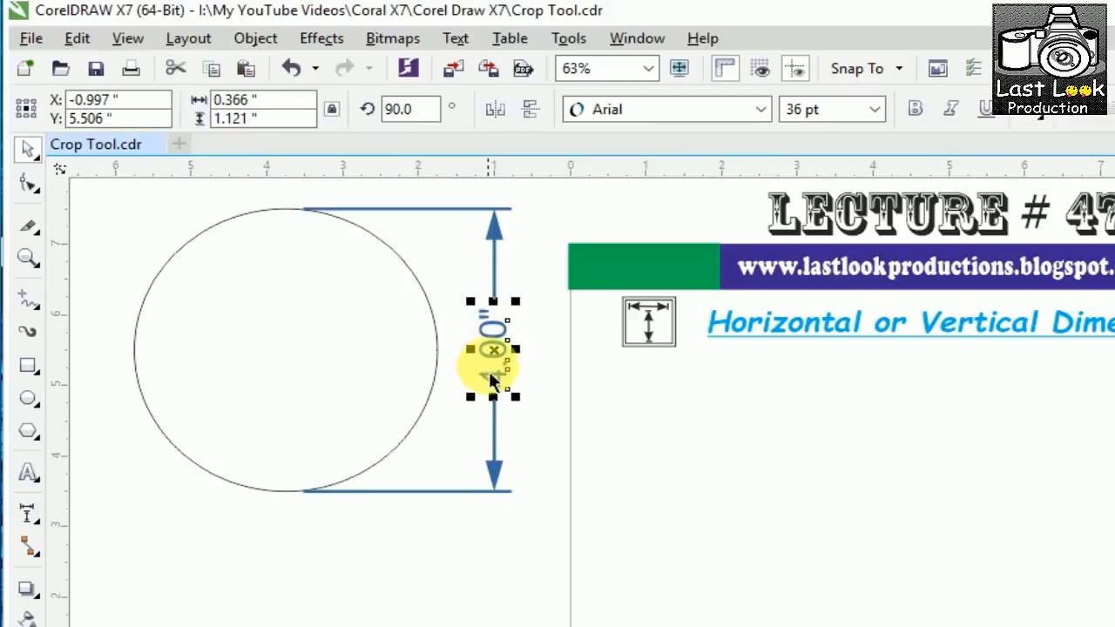
{"action": "left_click", "coordinate": [365, 492]}
{"action": "left_click", "coordinate": [28, 514]}
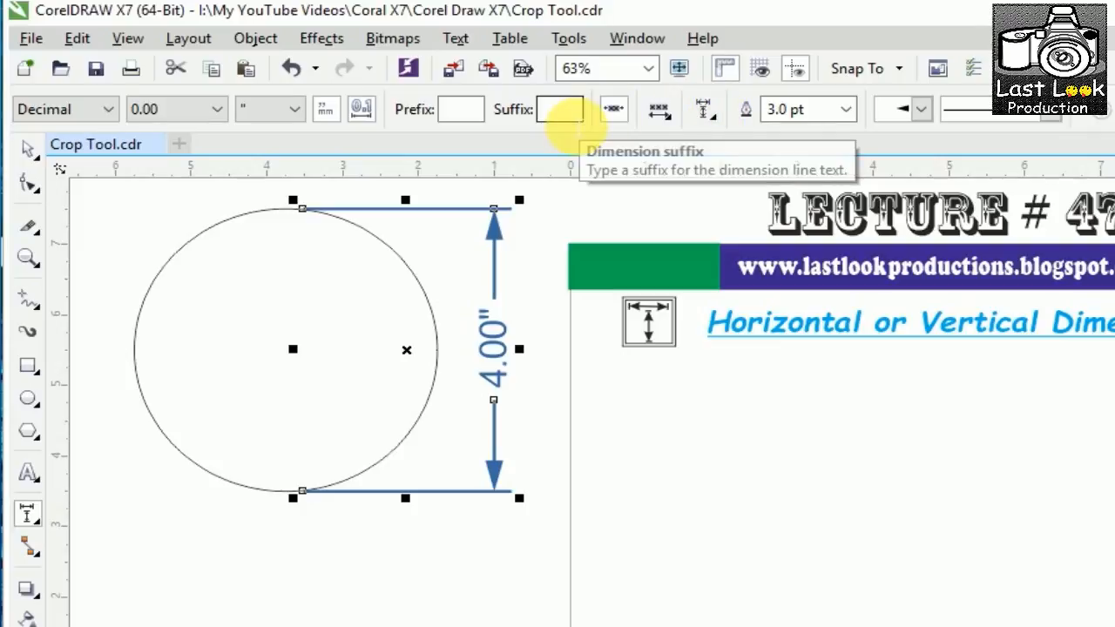
{"action": "left_click", "coordinate": [287, 117]}
{"action": "left_click", "coordinate": [265, 122]}
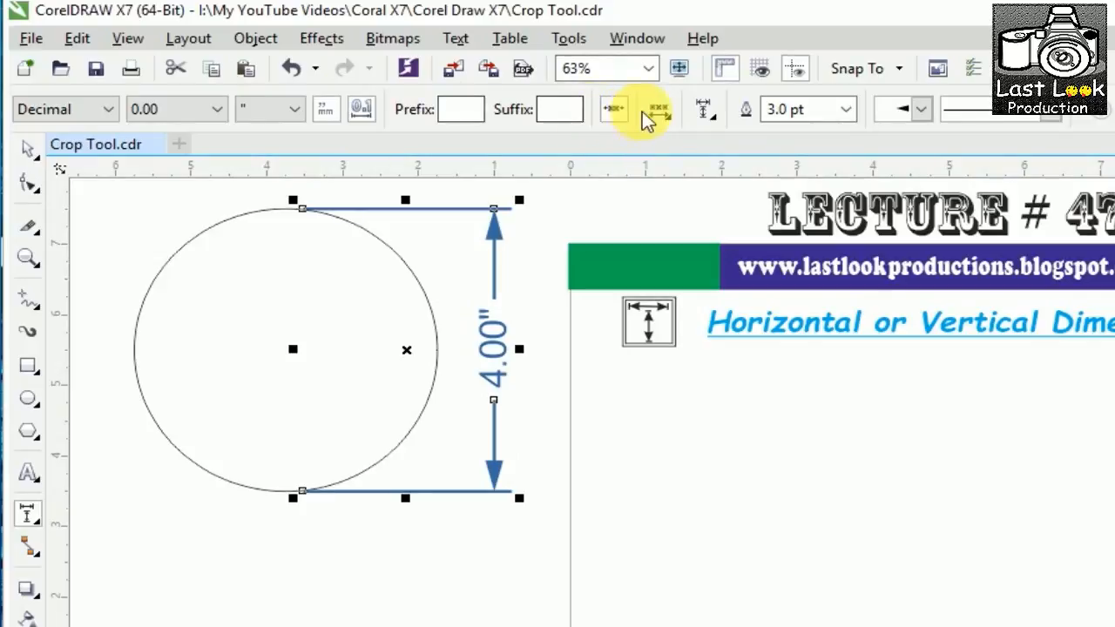
{"action": "left_click", "coordinate": [612, 114]}
{"action": "left_click", "coordinate": [611, 113]}
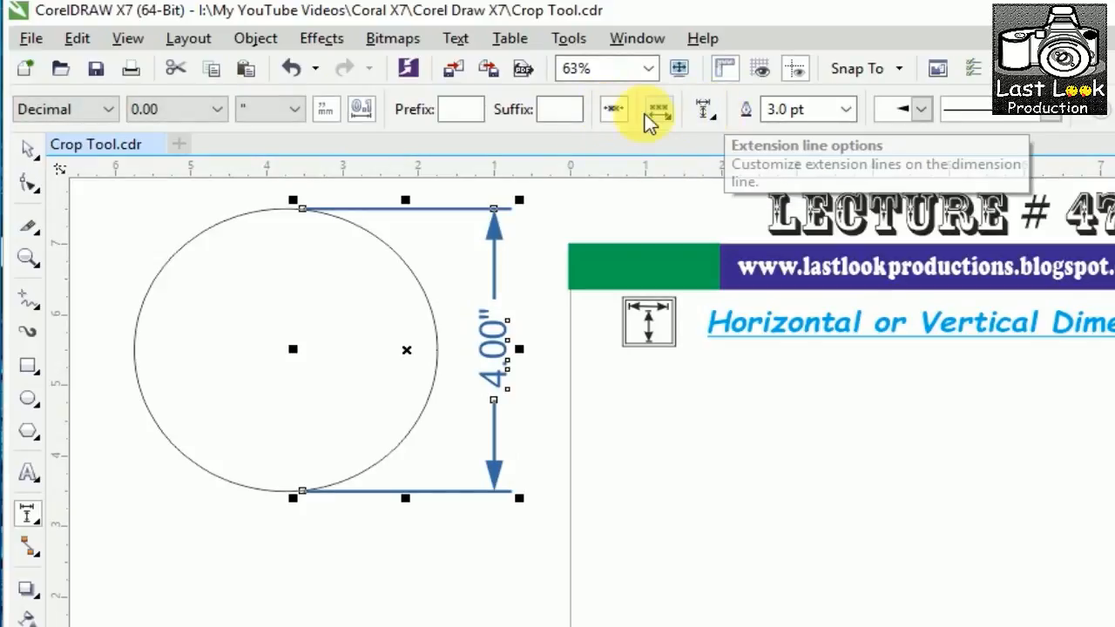
- Look at the extension line options and try placing the circle's dimension text below the dimension line
{"action": "left_click", "coordinate": [707, 116]}
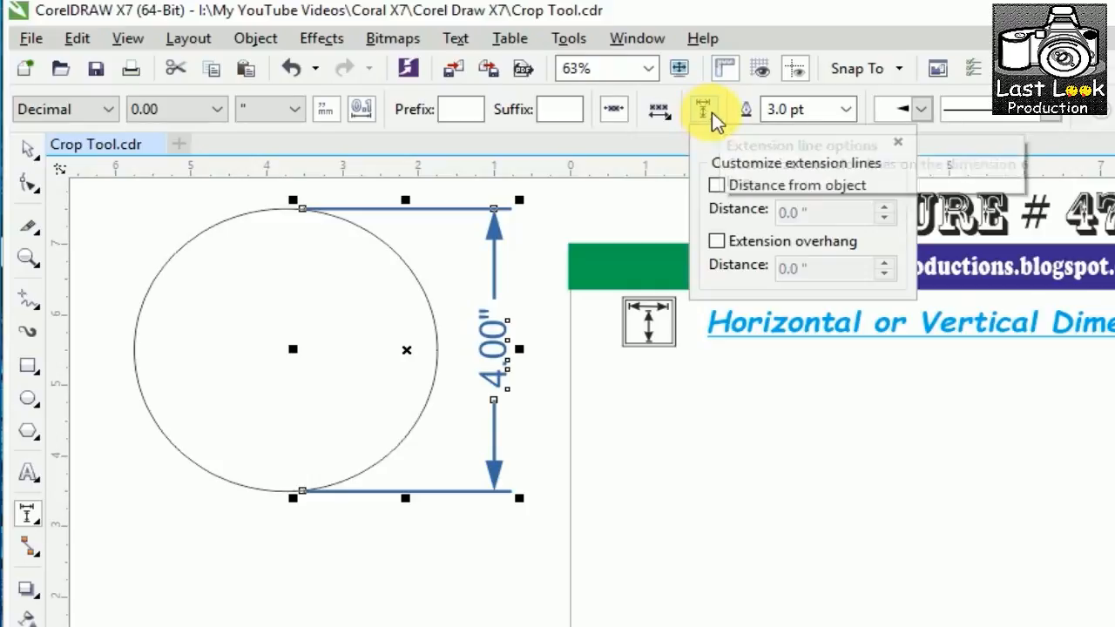
{"action": "left_click", "coordinate": [662, 119]}
{"action": "left_click", "coordinate": [662, 116]}
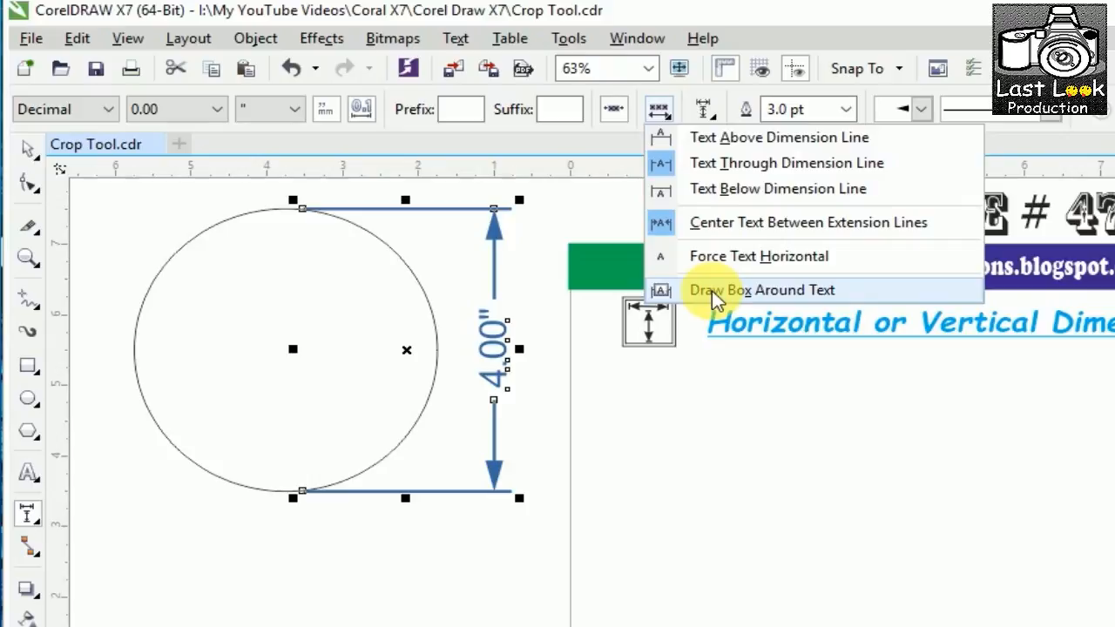
{"action": "left_click", "coordinate": [710, 191]}
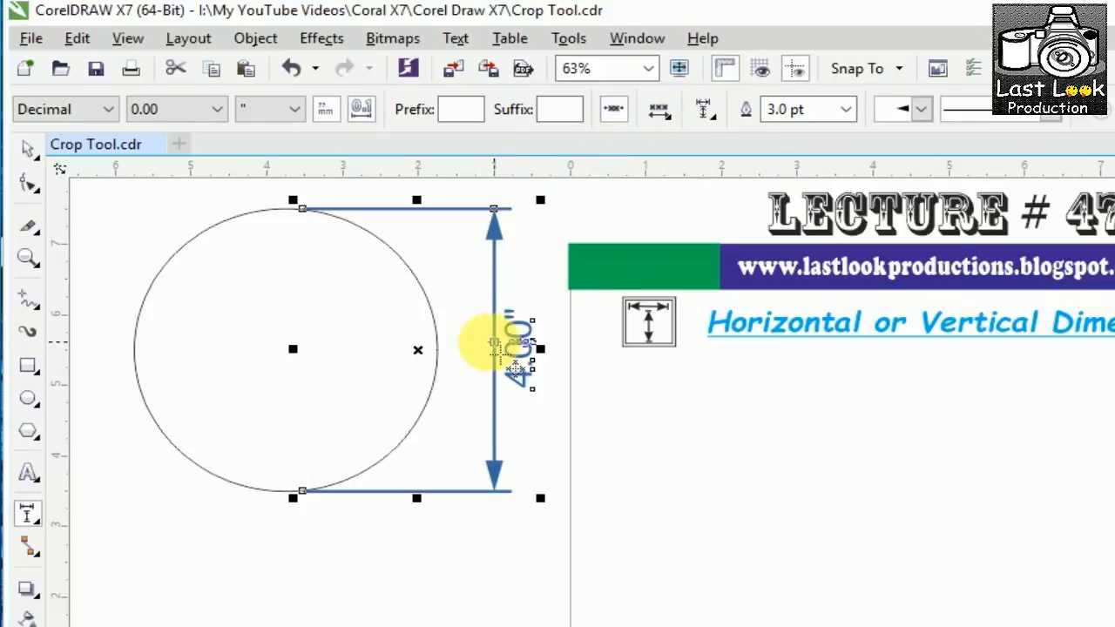
{"action": "left_click", "coordinate": [711, 113]}
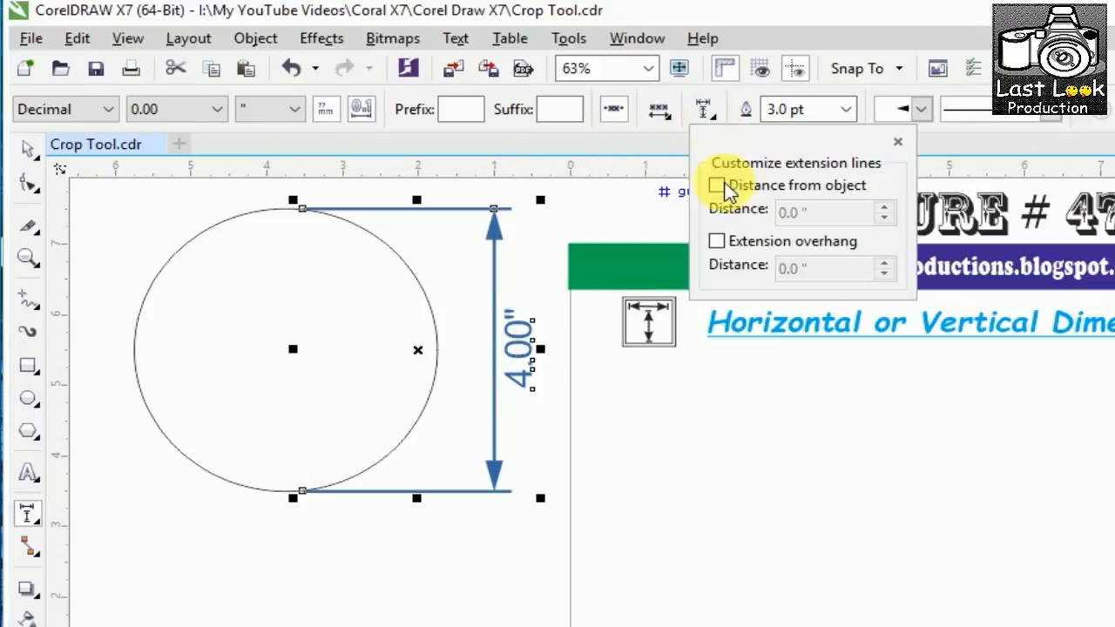
{"action": "left_click", "coordinate": [660, 113]}
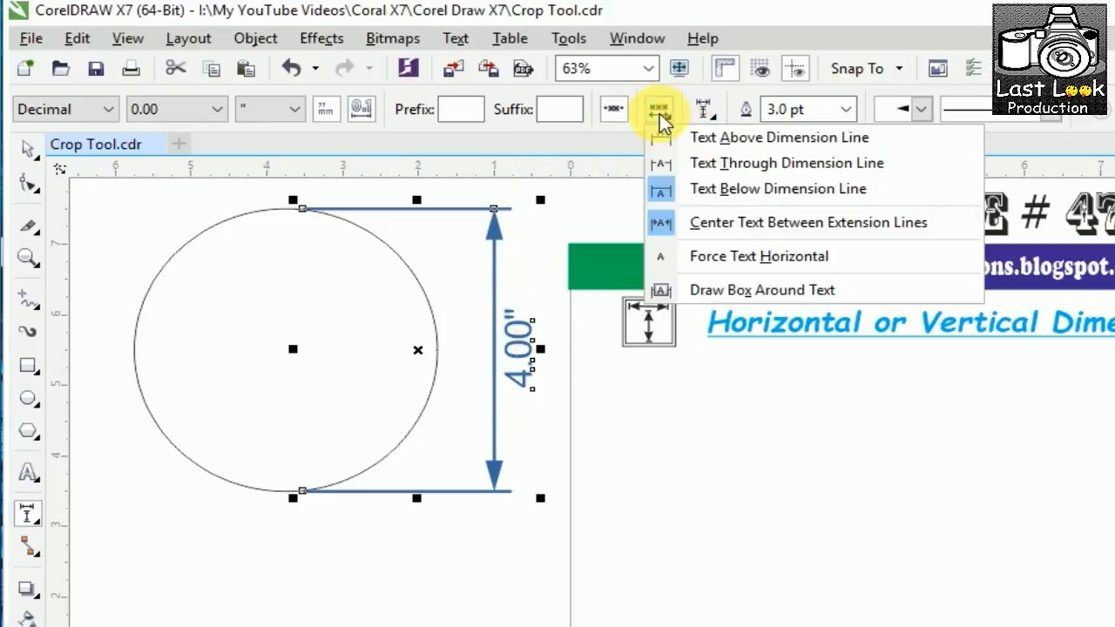
{"action": "left_click", "coordinate": [750, 197]}
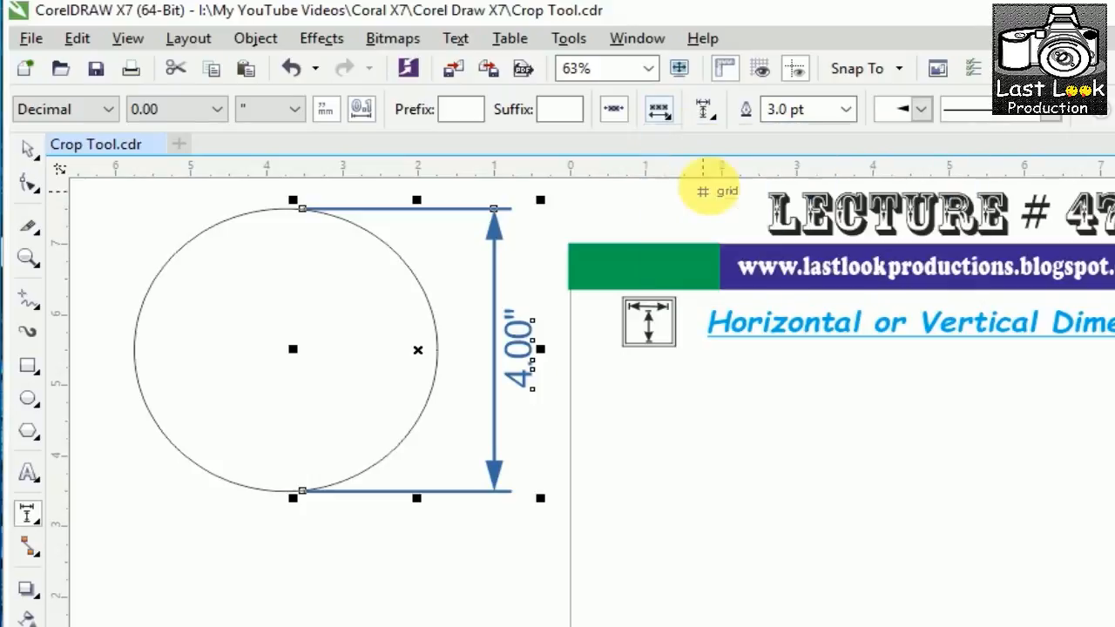
- Turn off centering the text between the extension lines and place the circle's dimension text through the dimension line
{"action": "left_click", "coordinate": [658, 111]}
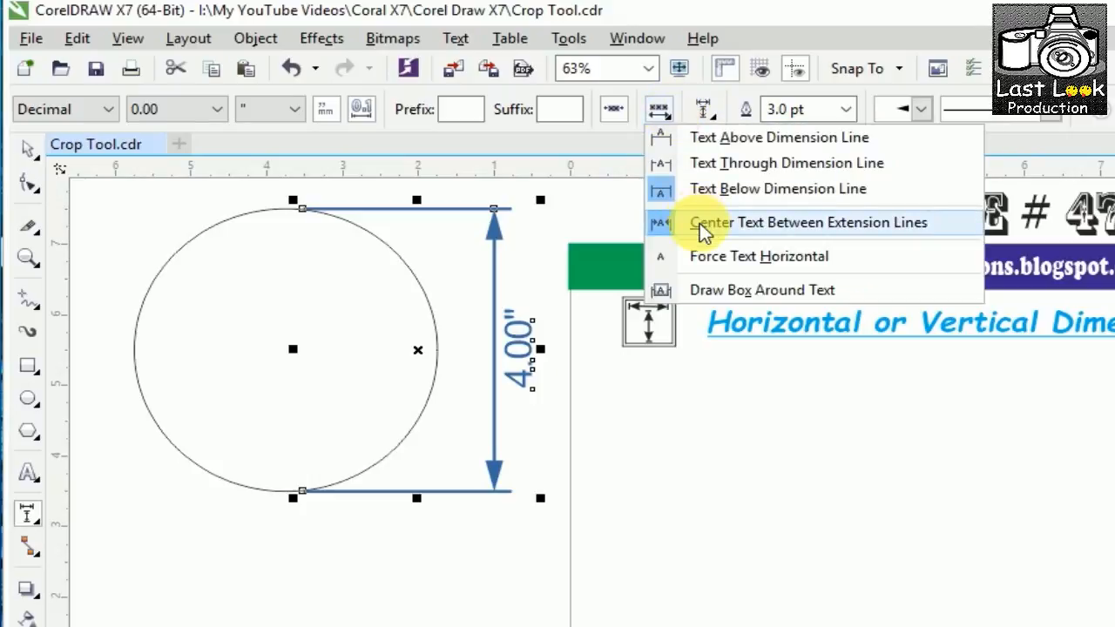
{"action": "left_click", "coordinate": [708, 223]}
{"action": "left_click", "coordinate": [660, 111]}
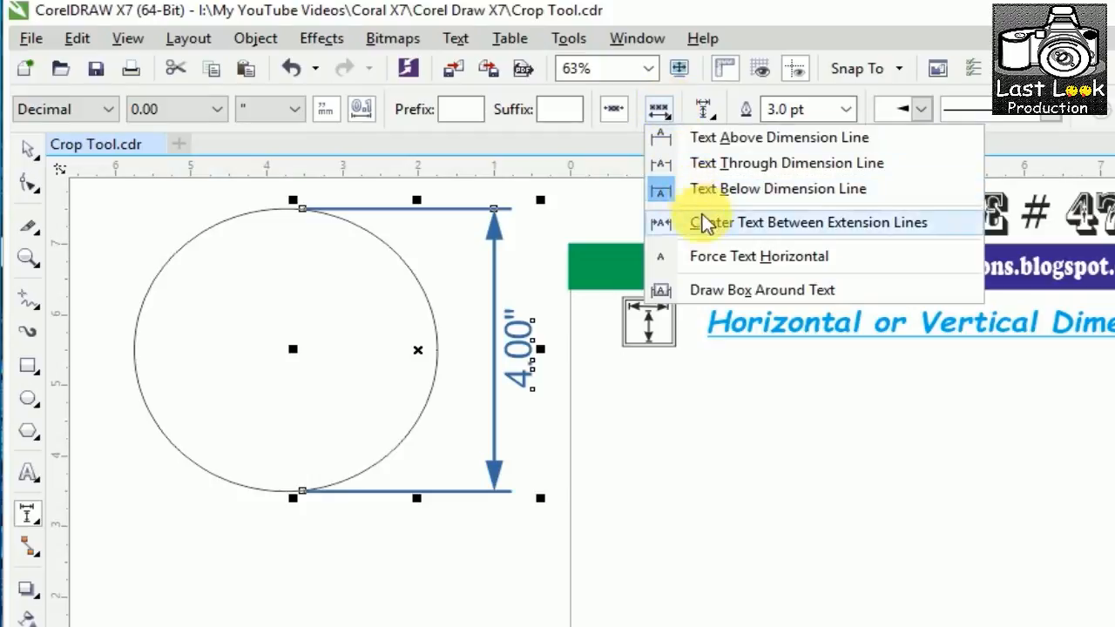
{"action": "left_click", "coordinate": [677, 162]}
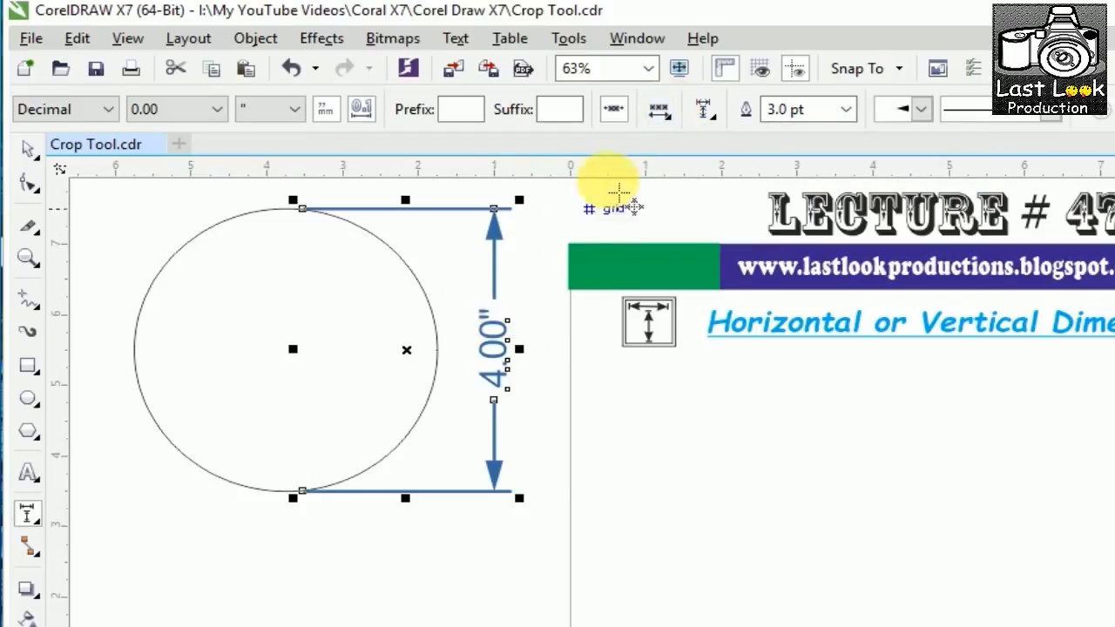
- Force the text of the circle's vertical dimension to be horizontal
{"action": "left_click", "coordinate": [606, 117]}
{"action": "left_click", "coordinate": [608, 122]}
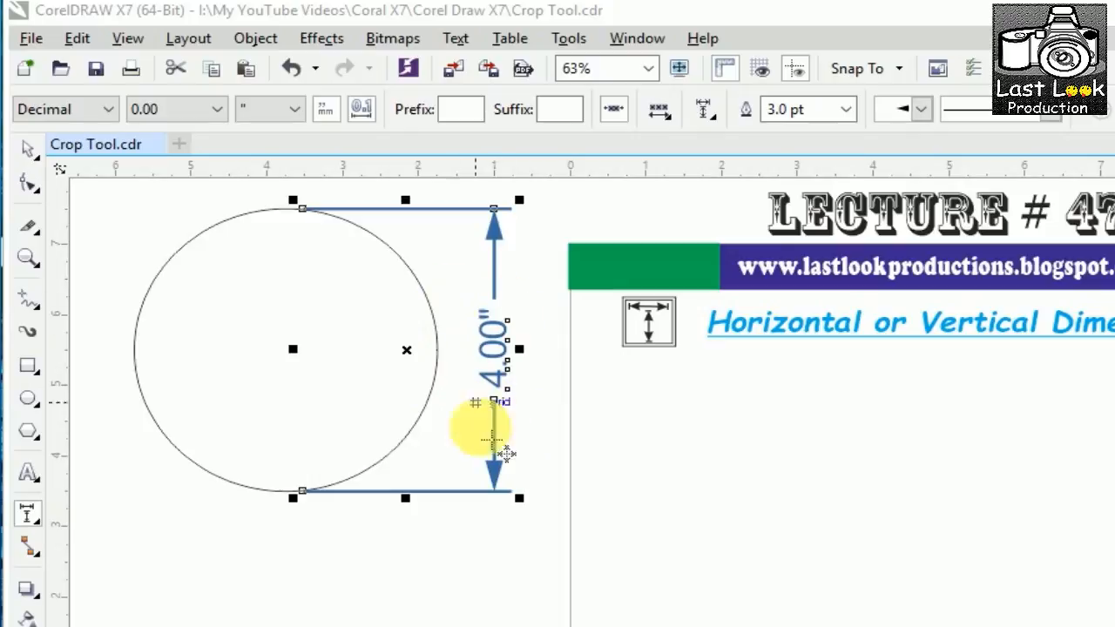
{"action": "left_click", "coordinate": [662, 111]}
{"action": "left_click", "coordinate": [606, 216]}
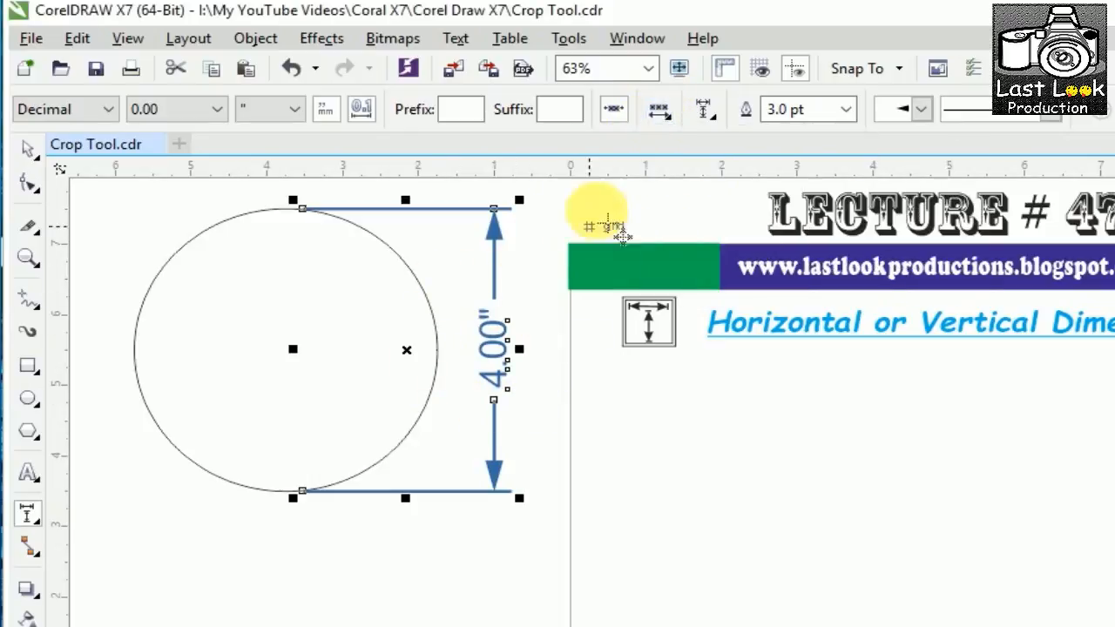
{"action": "left_click", "coordinate": [660, 113]}
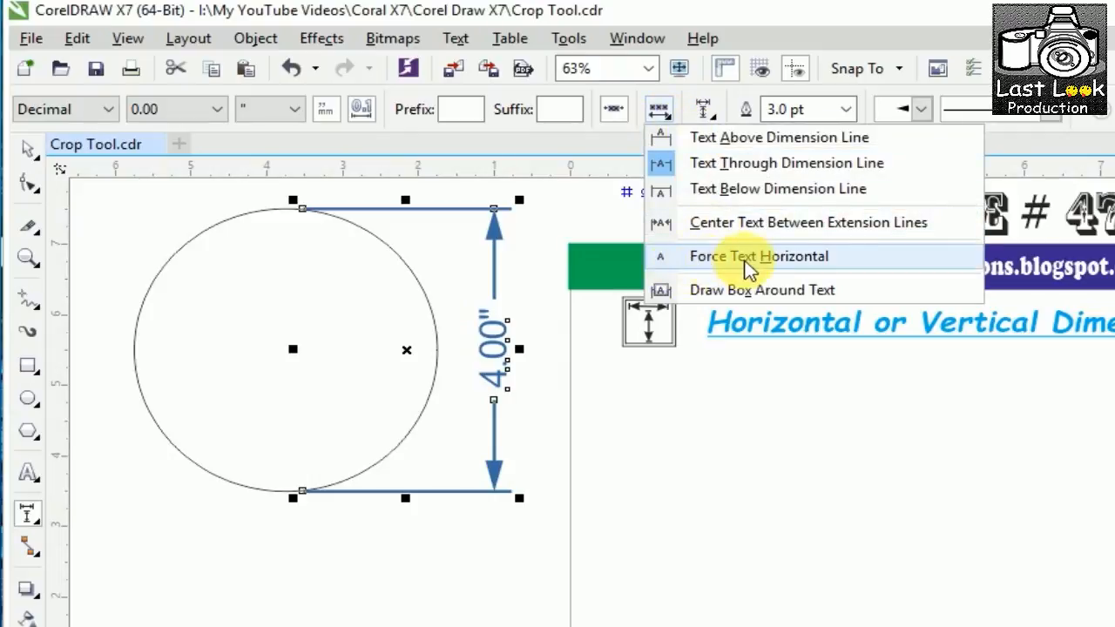
{"action": "left_click", "coordinate": [710, 262]}
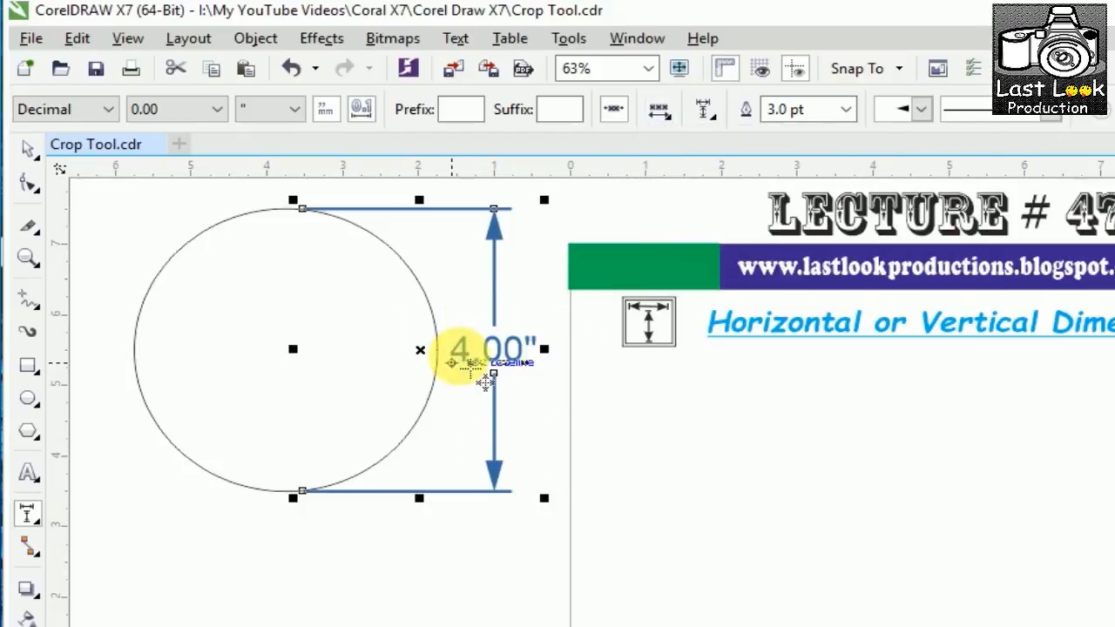
- Dimension the circle's horizontal diameter with the dimension line below the circle and set its outline width to 2.0 pt
{"action": "left_click_drag", "start_coordinate": [135, 349], "coordinate": [436, 351]}
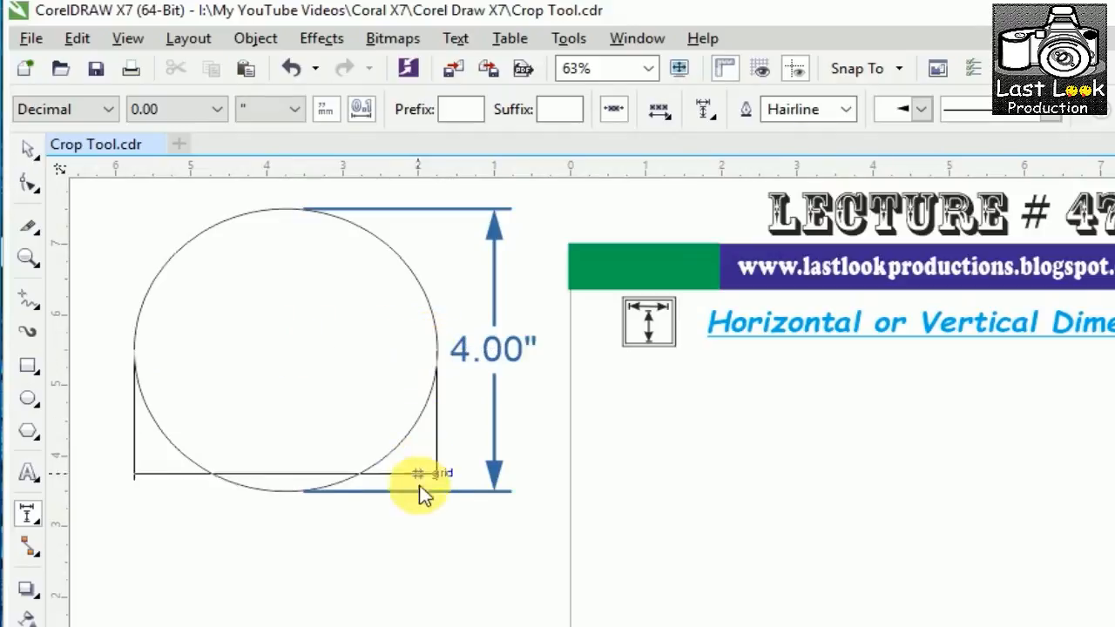
{"action": "left_click", "coordinate": [416, 546]}
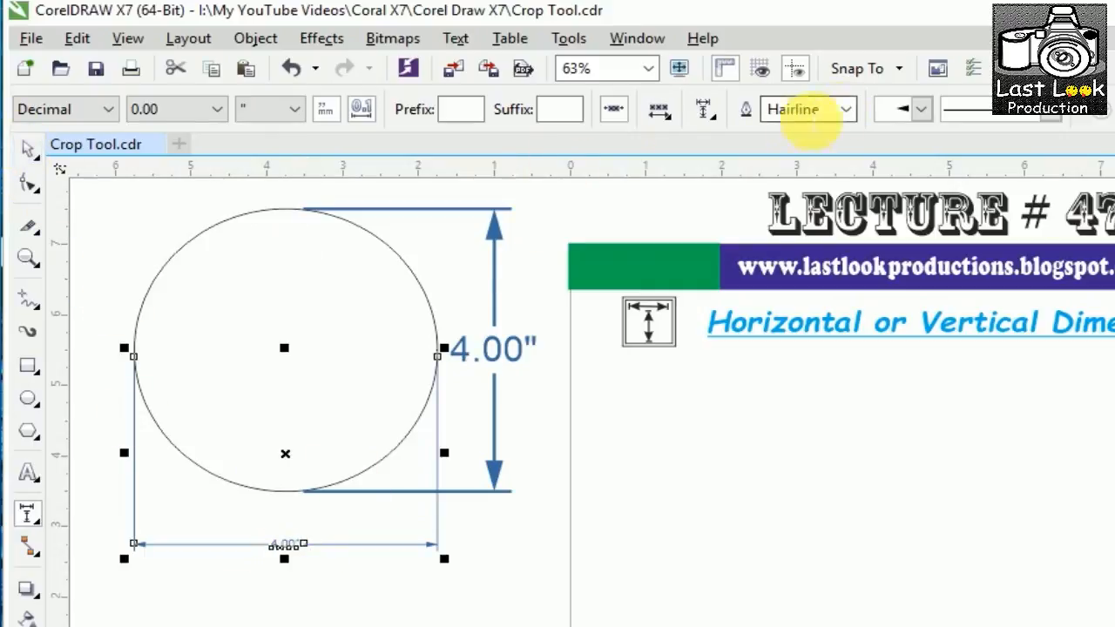
{"action": "left_click", "coordinate": [845, 110]}
{"action": "left_click", "coordinate": [782, 237]}
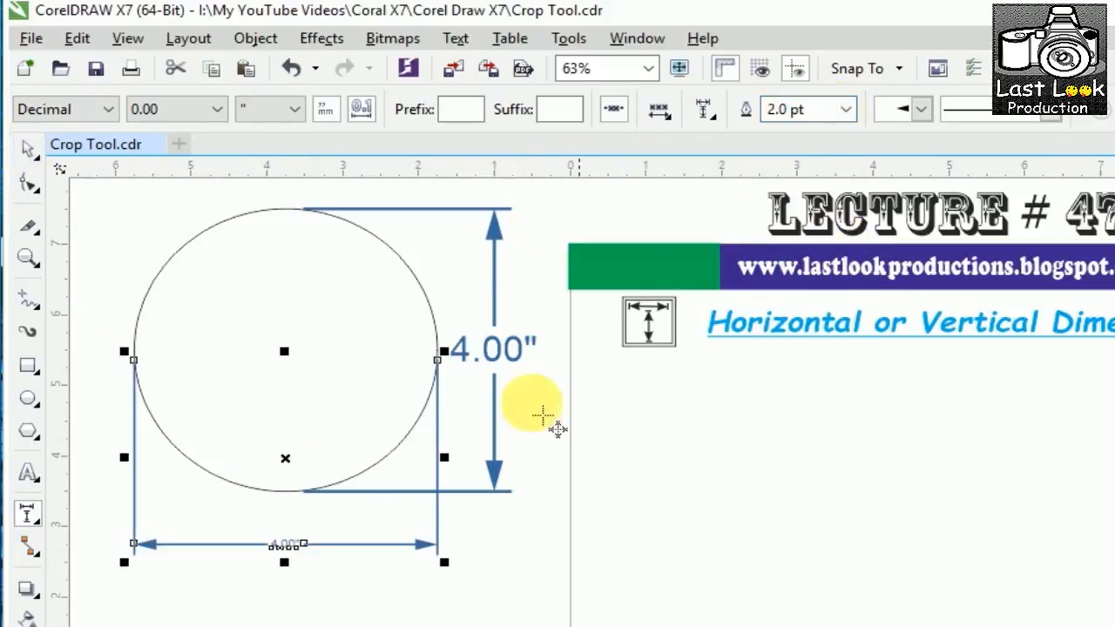
- Set the font size of the circle's horizontal dimension text to 36 pt
{"action": "left_click", "coordinate": [207, 584]}
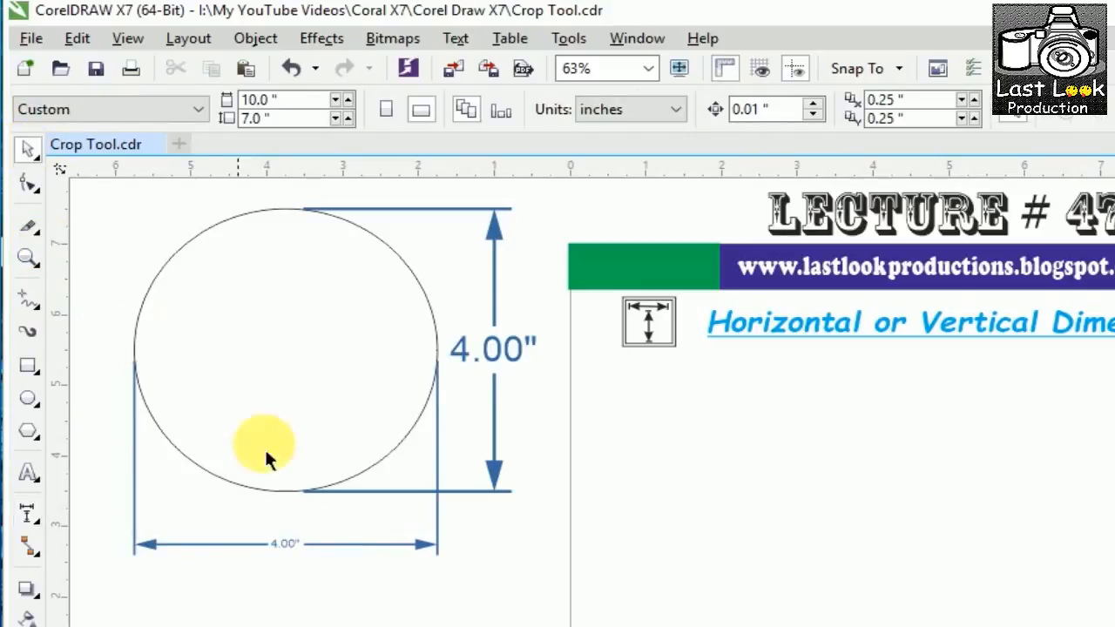
{"action": "left_click", "coordinate": [286, 549]}
{"action": "left_click", "coordinate": [874, 109]}
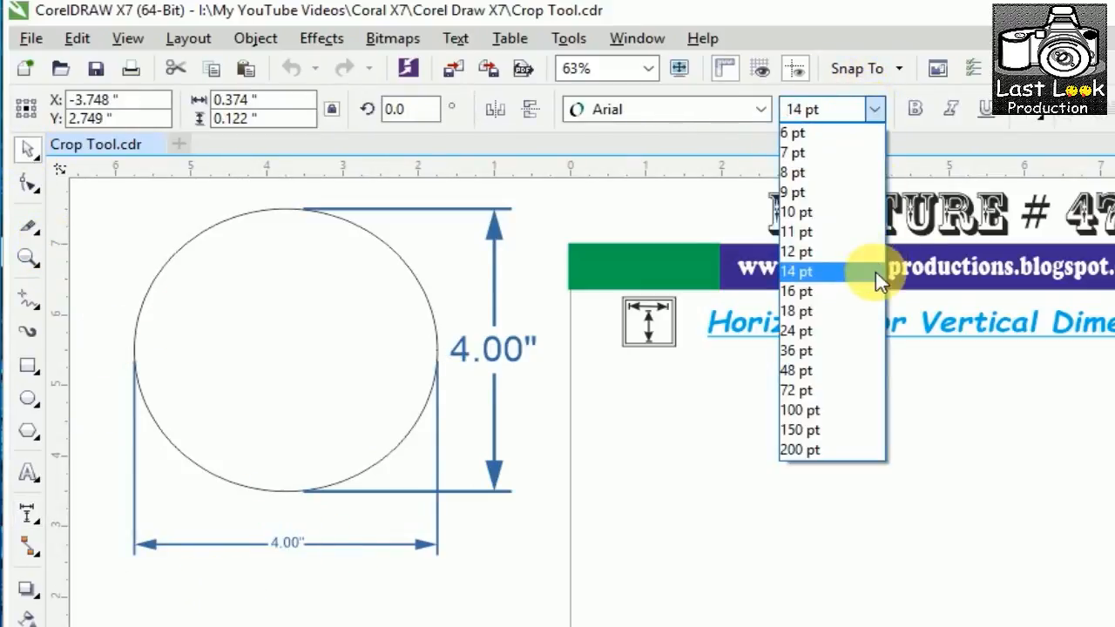
{"action": "left_click", "coordinate": [875, 350]}
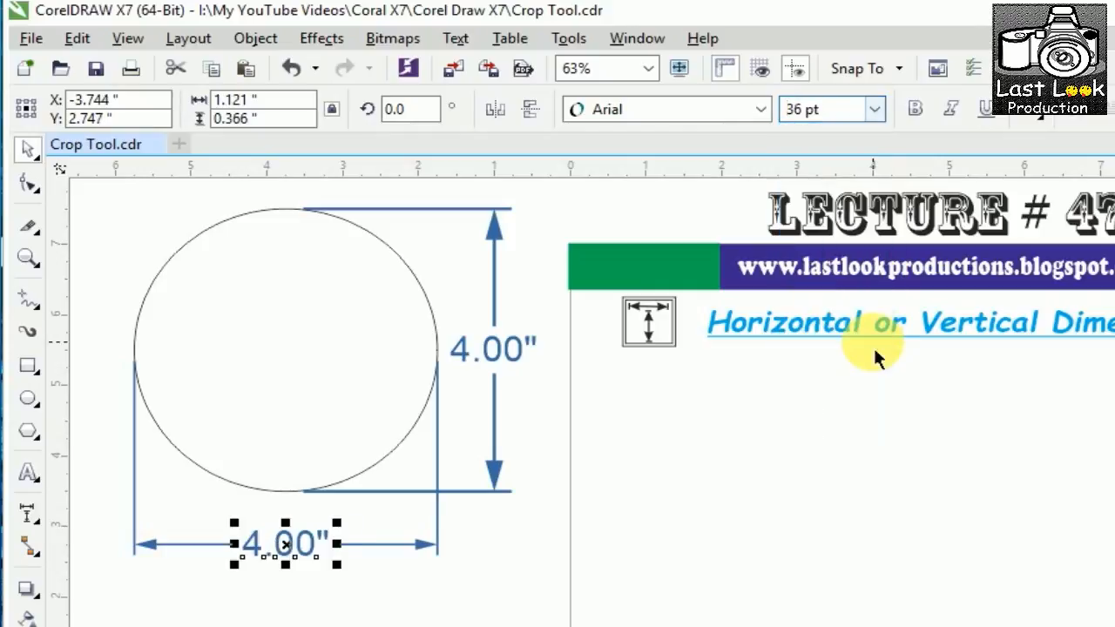
{"action": "left_click", "coordinate": [464, 621]}
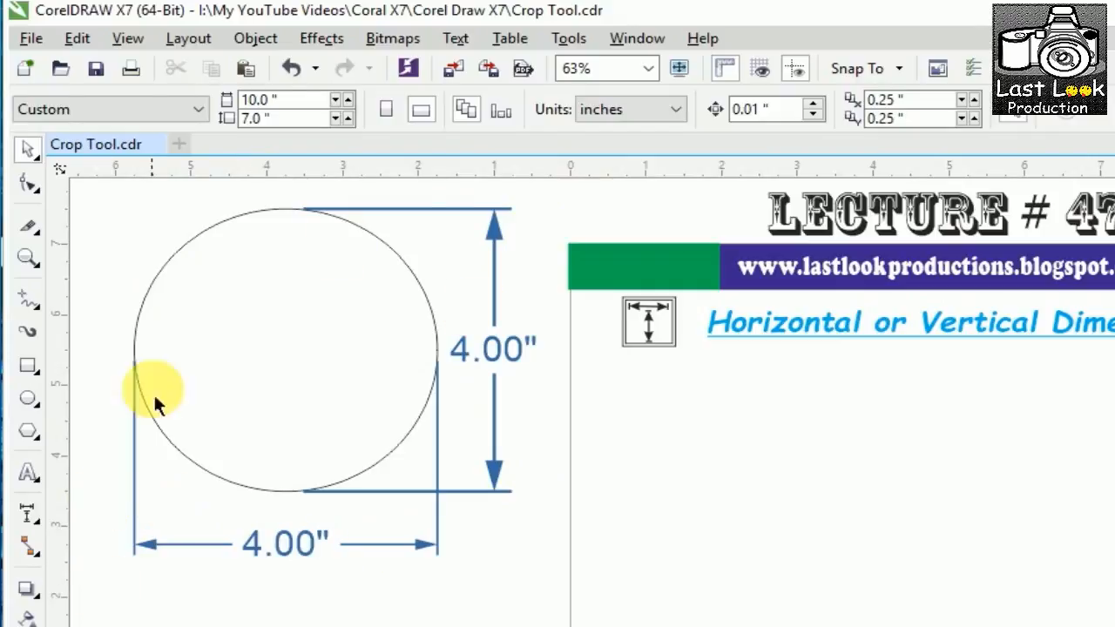
- Delete the circle with both its dimensions and draw a rectangle about 5.25 by 2.75 inches in its place
{"action": "left_click_drag", "start_coordinate": [479, 550], "coordinate": [548, 601]}
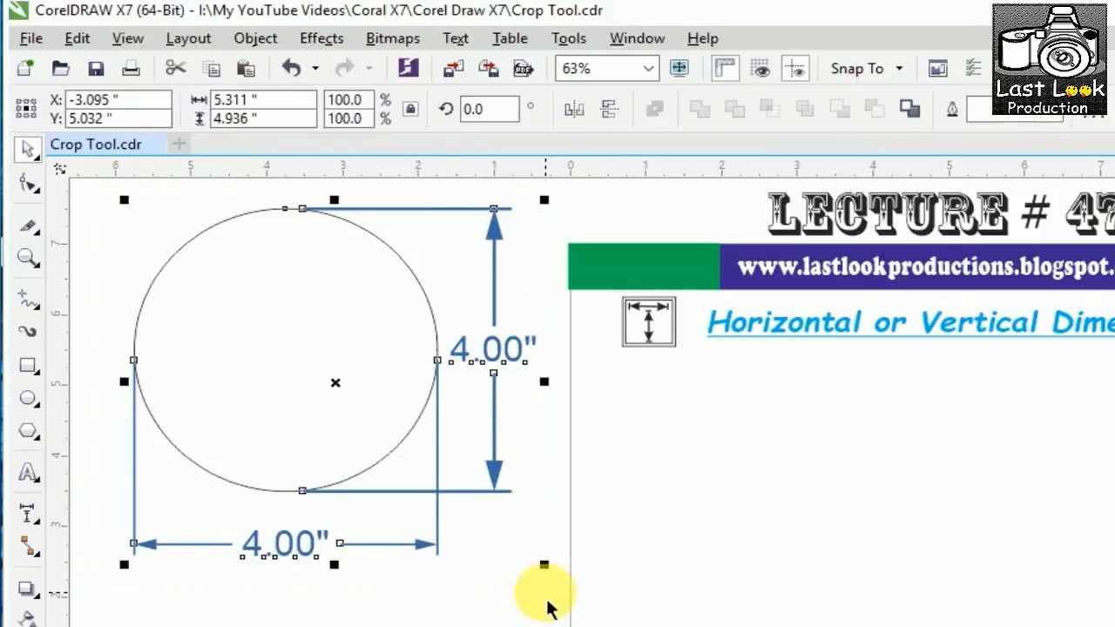
{"action": "key", "text": "Delete"}
{"action": "left_click", "coordinate": [29, 366]}
{"action": "left_click_drag", "start_coordinate": [133, 226], "coordinate": [532, 421]}
{"action": "left_click", "coordinate": [27, 150]}
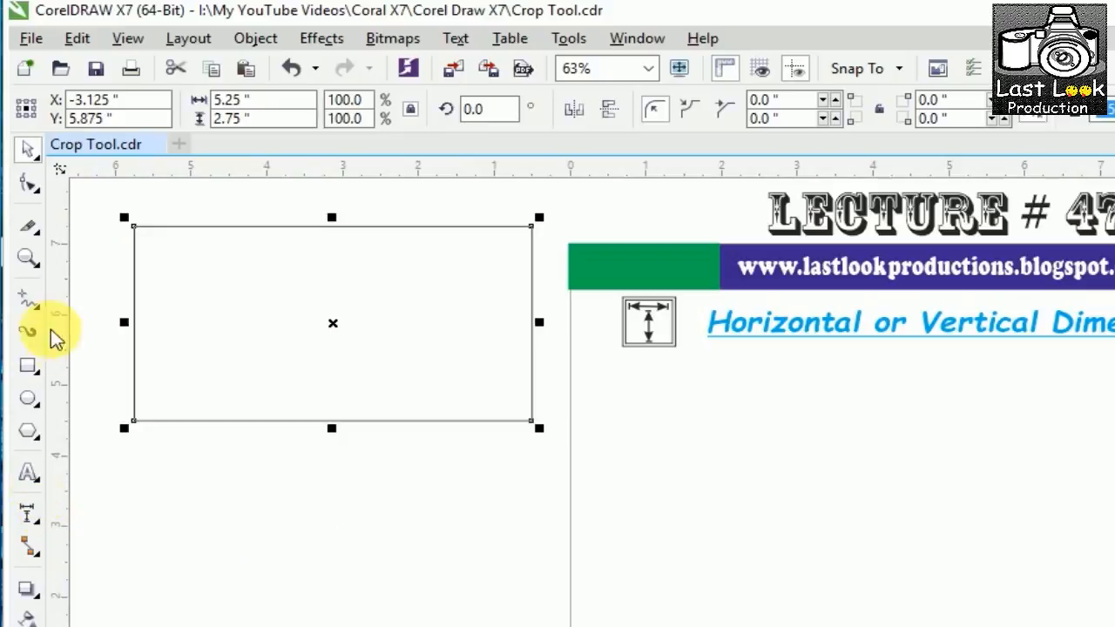
- Slice the rectangle with a freehand wavy Knife cut from its top edge to its bottom edge and delete the right piece
{"action": "left_click", "coordinate": [27, 228]}
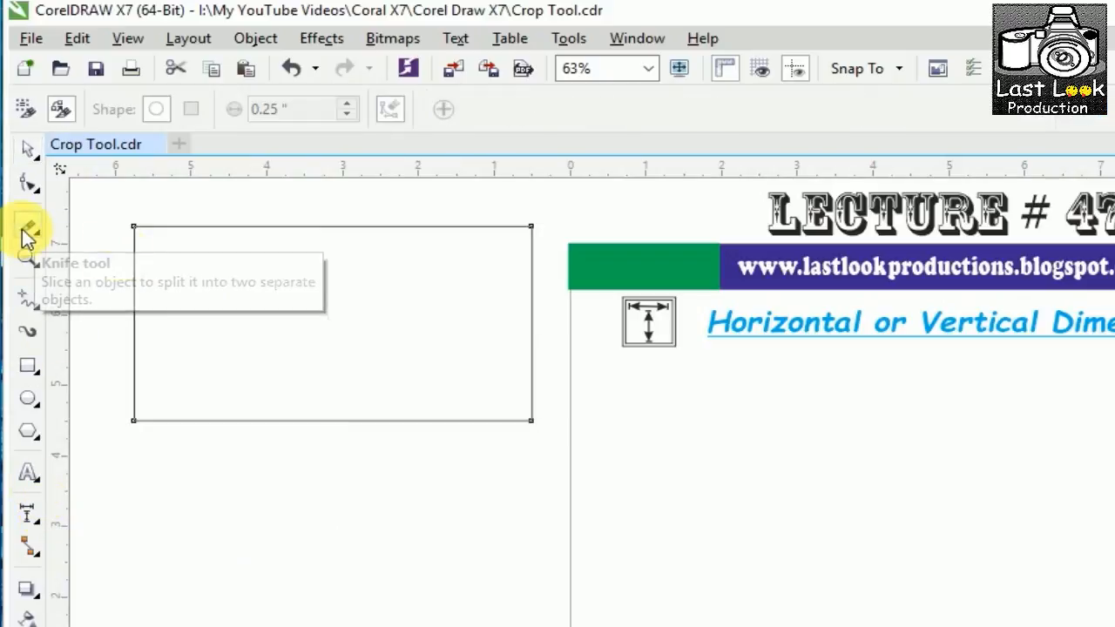
{"action": "mouse_move", "coordinate": [391, 226]}
{"action": "left_mouse_down"}
{"action": "mouse_move", "coordinate": [395, 278]}
{"action": "mouse_move", "coordinate": [435, 298]}
{"action": "mouse_move", "coordinate": [457, 348]}
{"action": "mouse_move", "coordinate": [446, 382]}
{"action": "mouse_move", "coordinate": [459, 422]}
{"action": "left_mouse_up"}
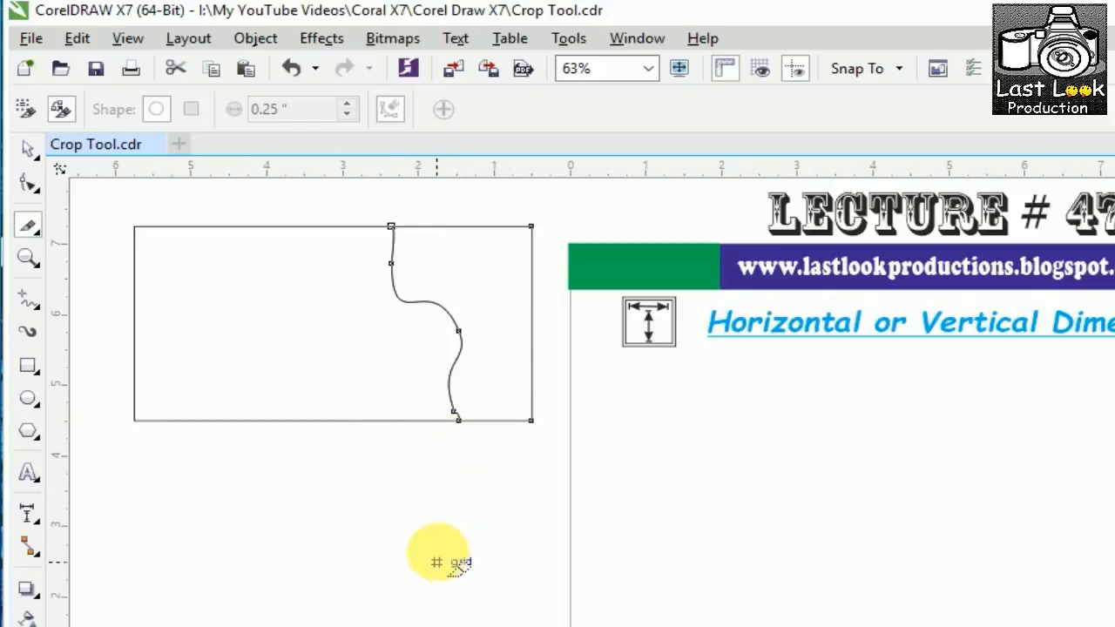
{"action": "left_click", "coordinate": [27, 150]}
{"action": "left_click", "coordinate": [435, 256]}
{"action": "left_click_drag", "start_coordinate": [436, 256], "coordinate": [620, 521]}
{"action": "key", "text": "Delete"}
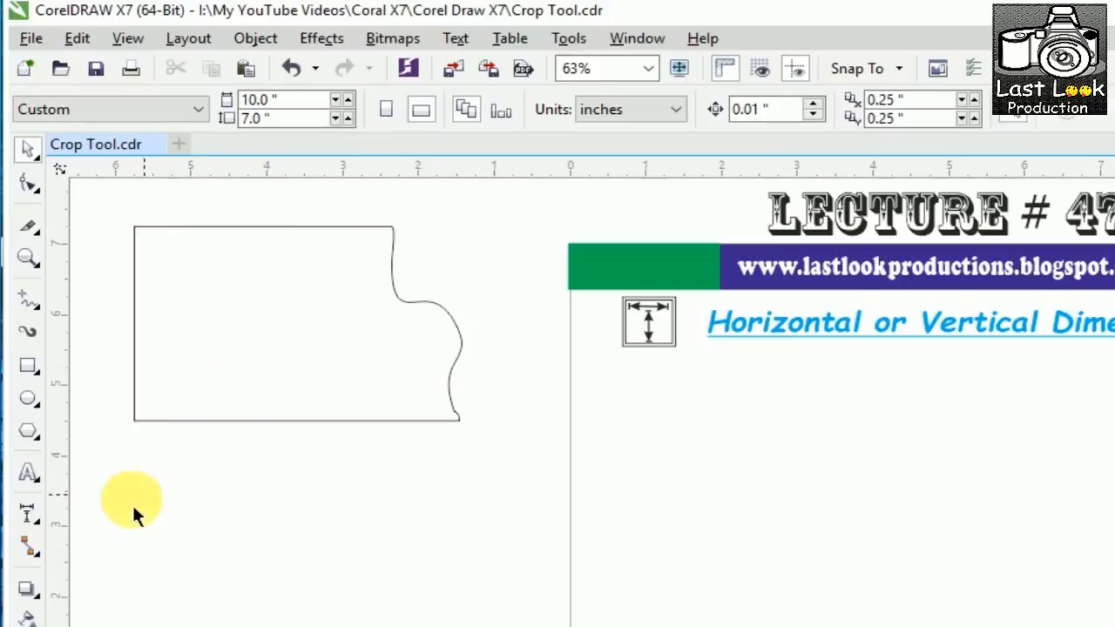
- Dimension the cut shape's bottom edge from corner to corner, placing the dimension line just below it
{"action": "left_click", "coordinate": [26, 521]}
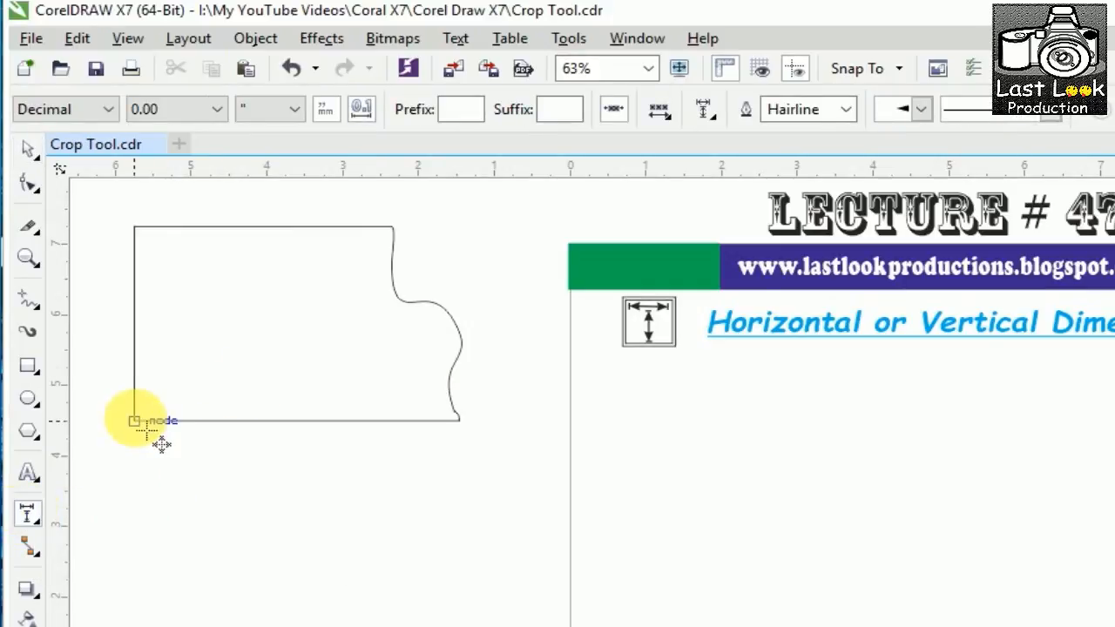
{"action": "left_click_drag", "start_coordinate": [135, 421], "coordinate": [462, 422]}
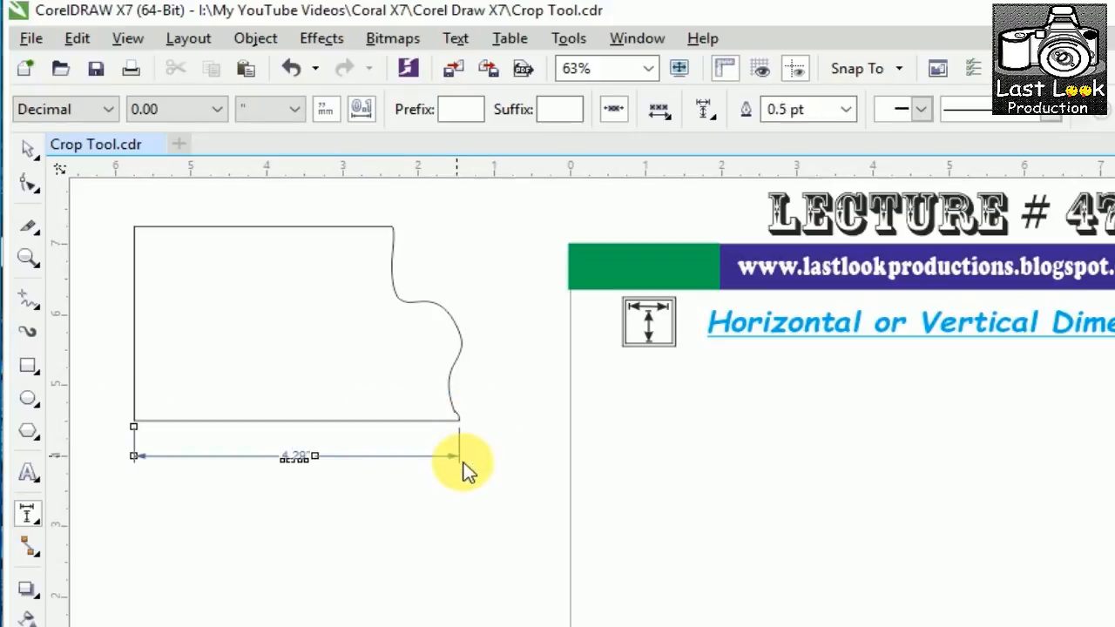
{"action": "left_click", "coordinate": [463, 458]}
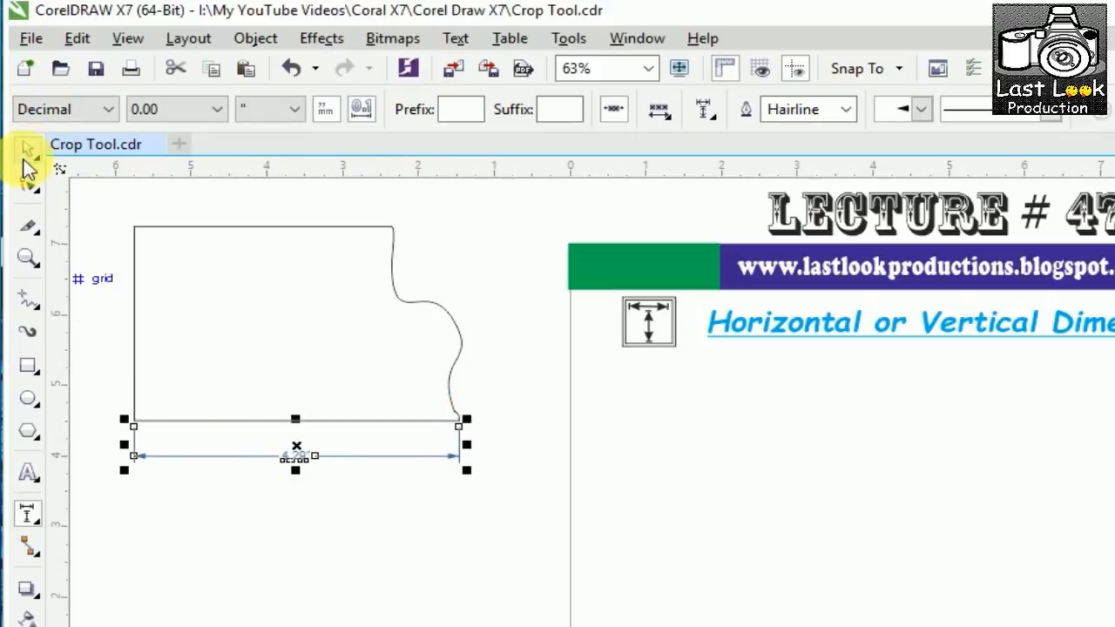
- Set the font size of the bottom edge's dimension text to 18 pt
{"action": "left_click", "coordinate": [29, 170]}
{"action": "left_click", "coordinate": [293, 455]}
{"action": "left_click", "coordinate": [875, 109]}
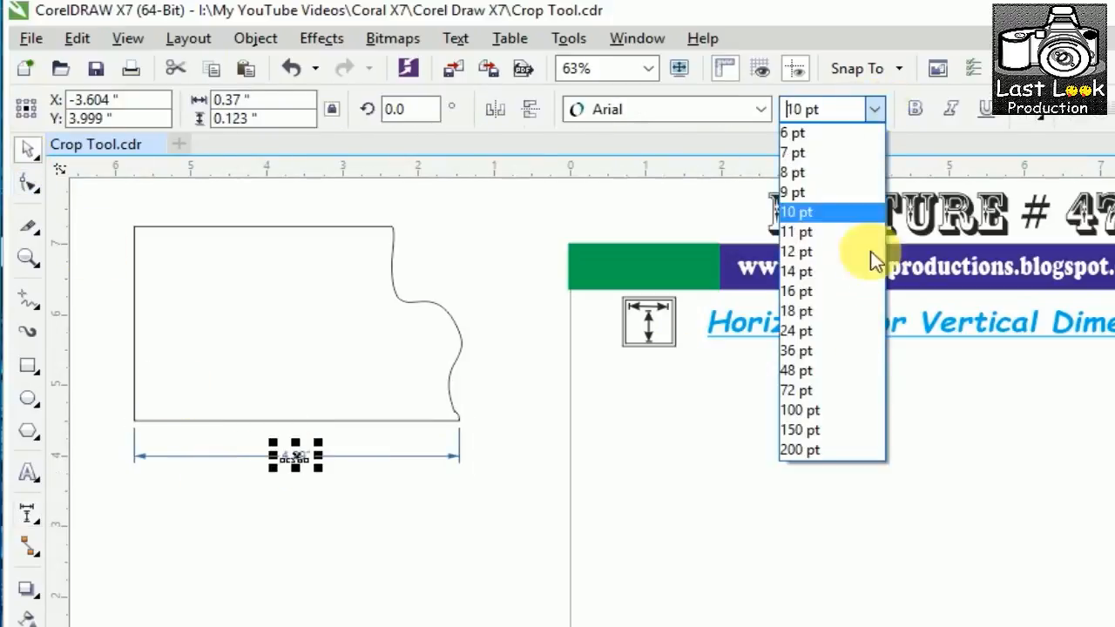
{"action": "left_click", "coordinate": [852, 317]}
{"action": "left_click", "coordinate": [391, 525]}
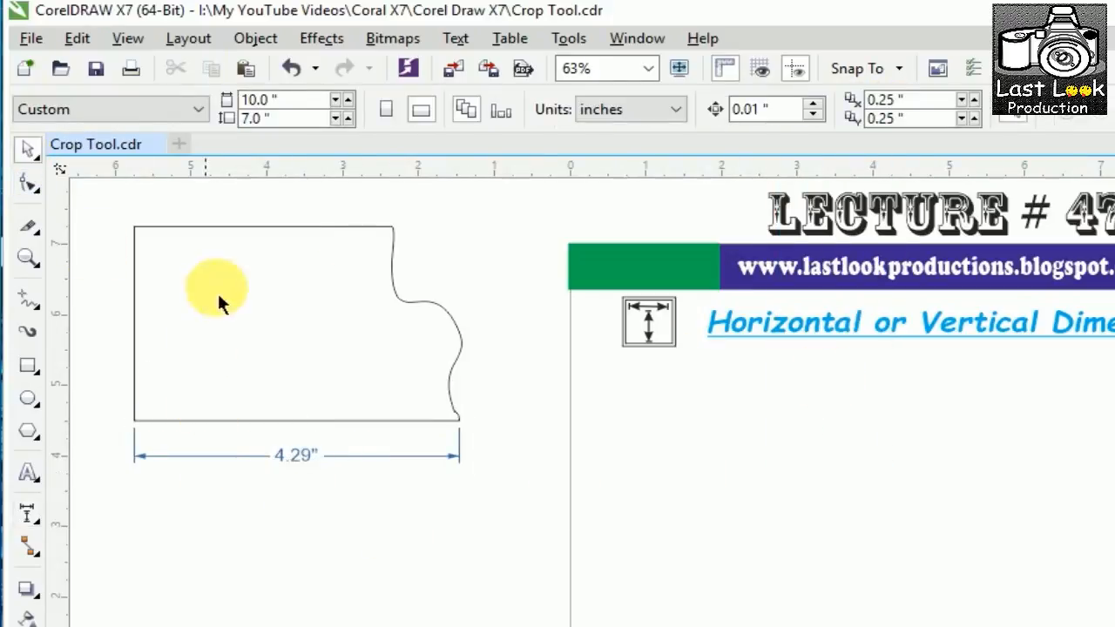
- Dimension the cut shape's height beyond its wavy right side and set the dimension's outline width to 3.0 pt
{"action": "left_click", "coordinate": [27, 521]}
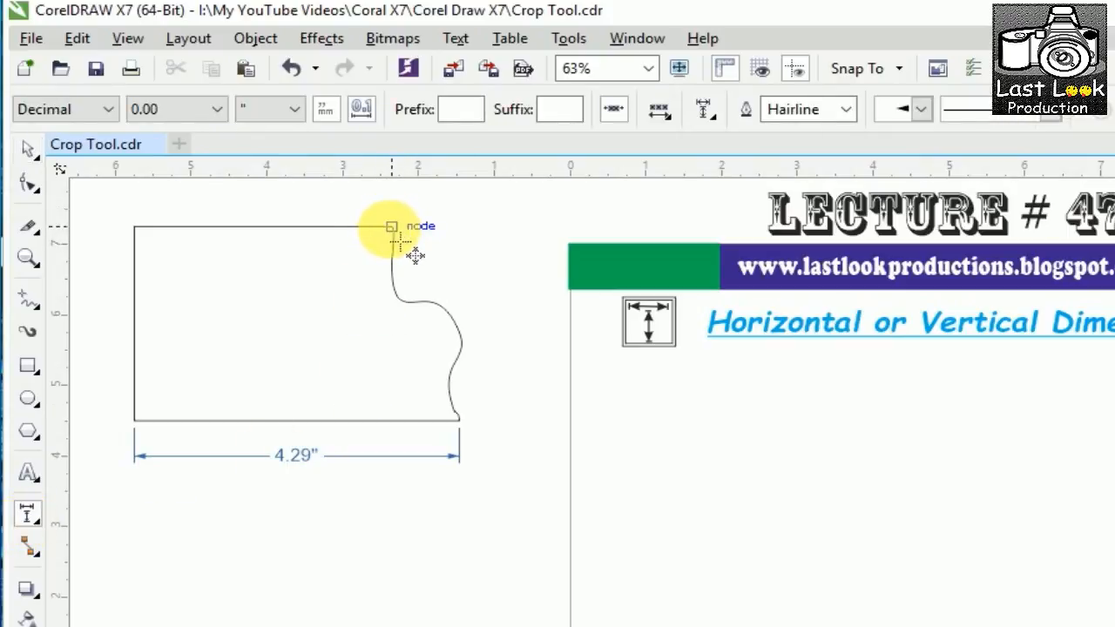
{"action": "left_click_drag", "start_coordinate": [392, 226], "coordinate": [387, 430]}
{"action": "left_click", "coordinate": [513, 431]}
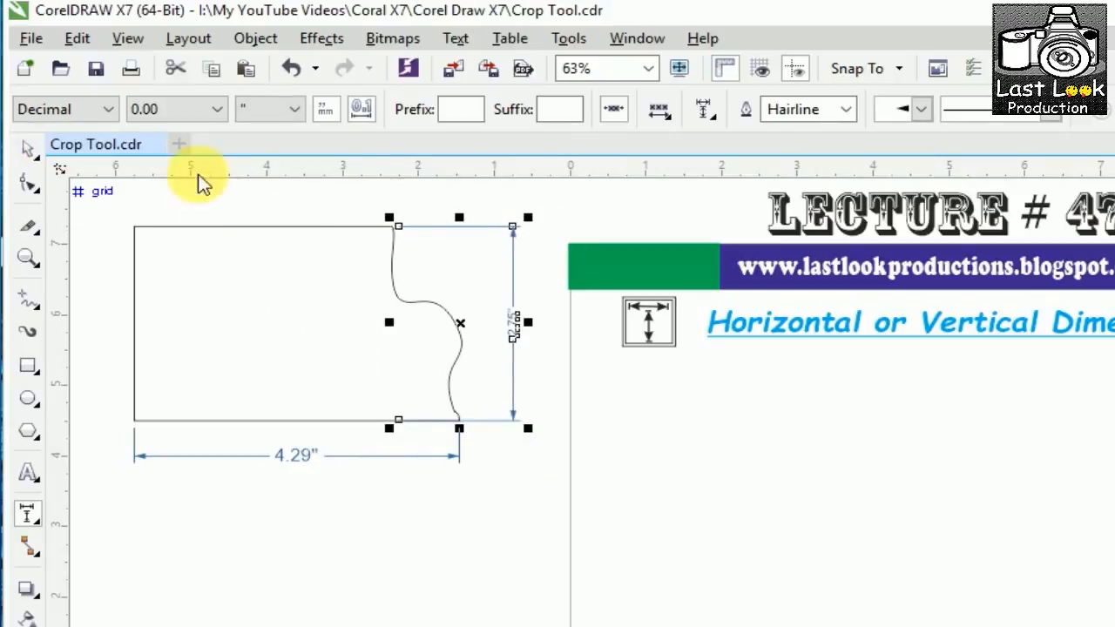
{"action": "left_click", "coordinate": [845, 111]}
{"action": "left_click", "coordinate": [846, 254]}
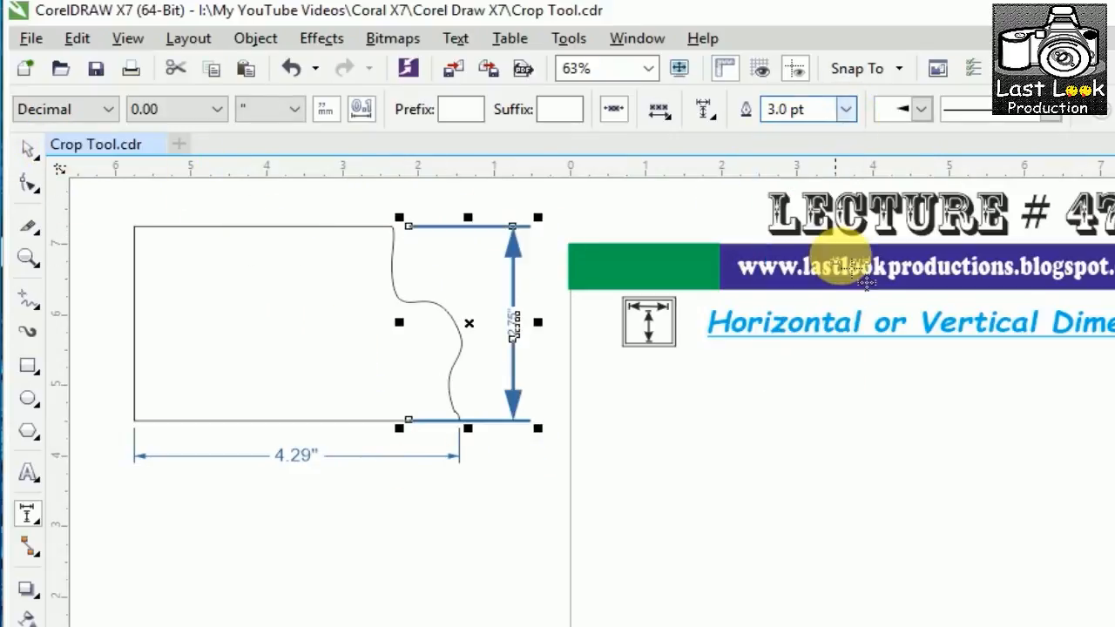
- Set the font size of the cut shape's height dimension text to 24 pt
{"action": "left_click", "coordinate": [27, 148]}
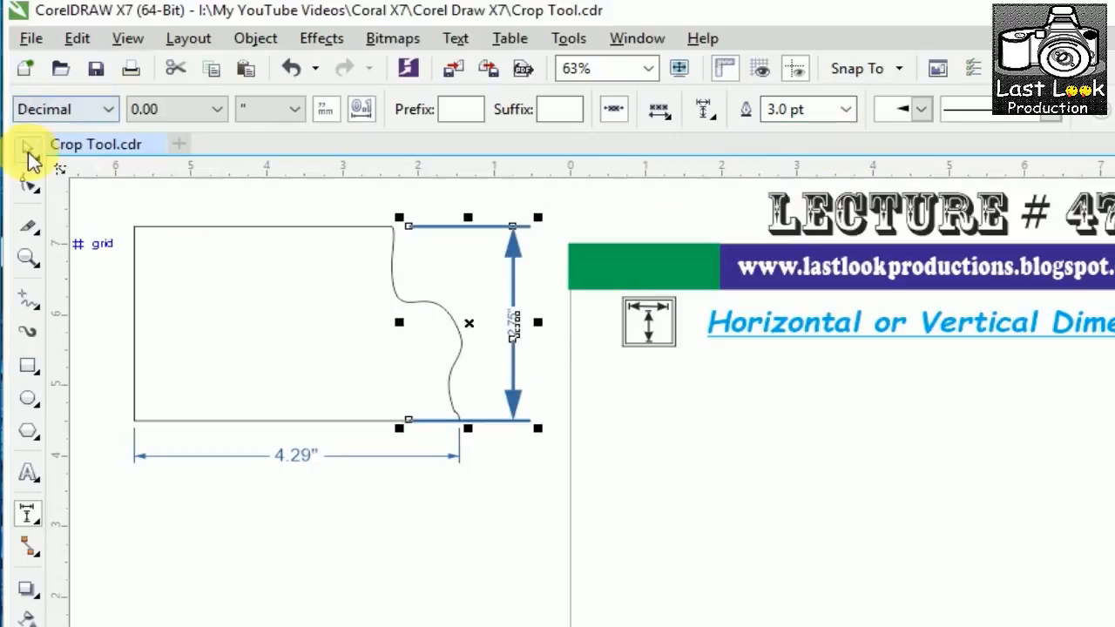
{"action": "left_click", "coordinate": [578, 329]}
{"action": "left_click", "coordinate": [514, 324], "text": "ctrl"}
{"action": "left_click", "coordinate": [874, 110]}
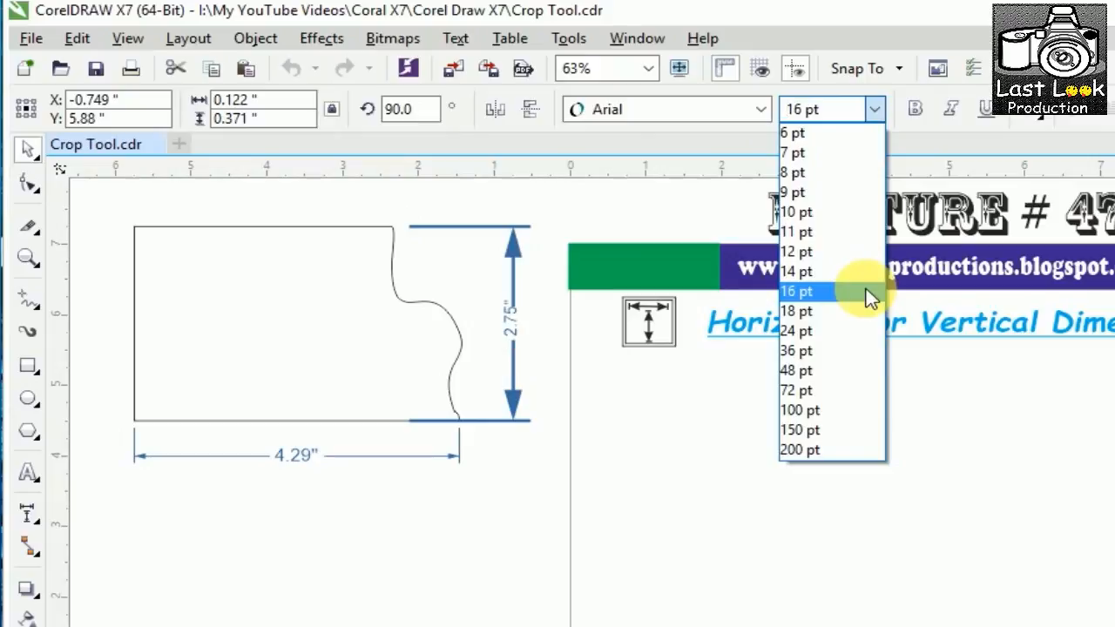
{"action": "left_click", "coordinate": [865, 336]}
{"action": "left_click", "coordinate": [505, 475]}
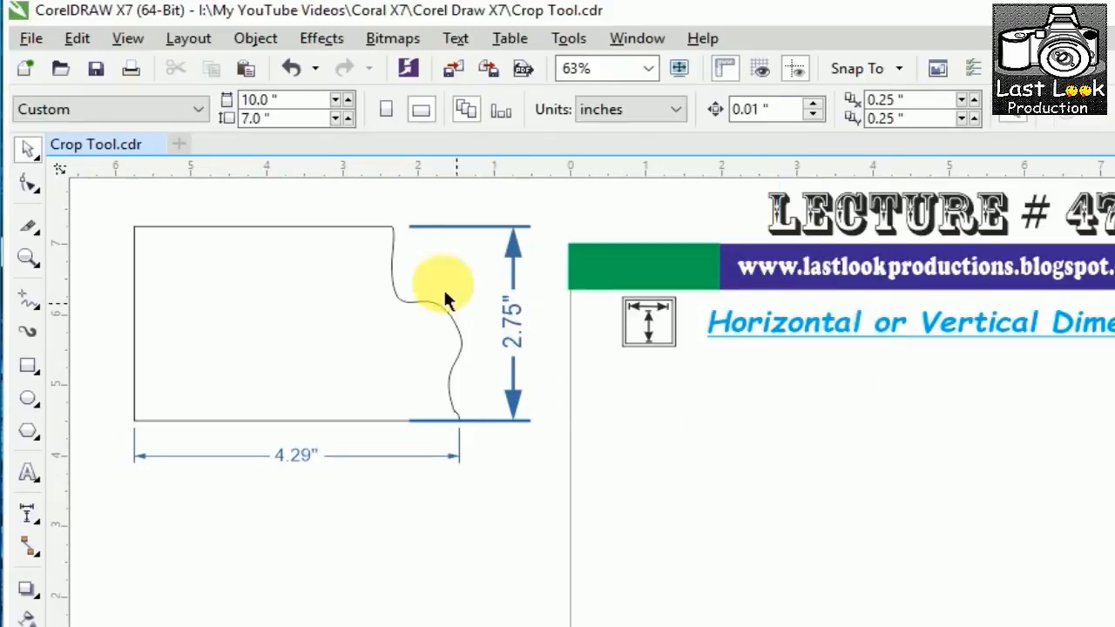
{"action": "left_click", "coordinate": [386, 233]}
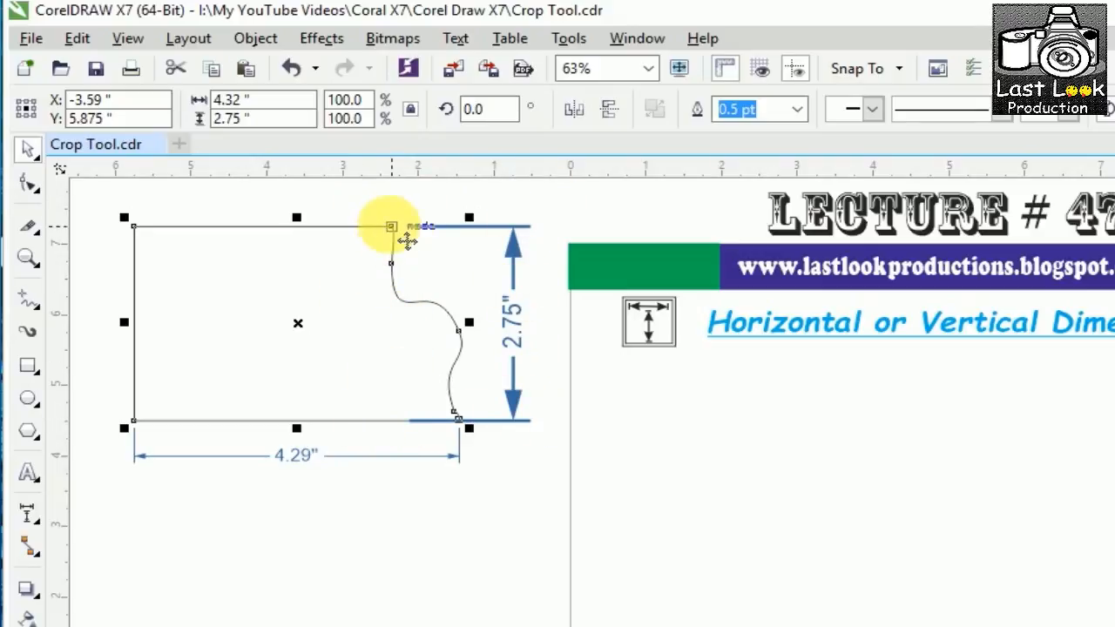
{"action": "key", "text": "Escape"}
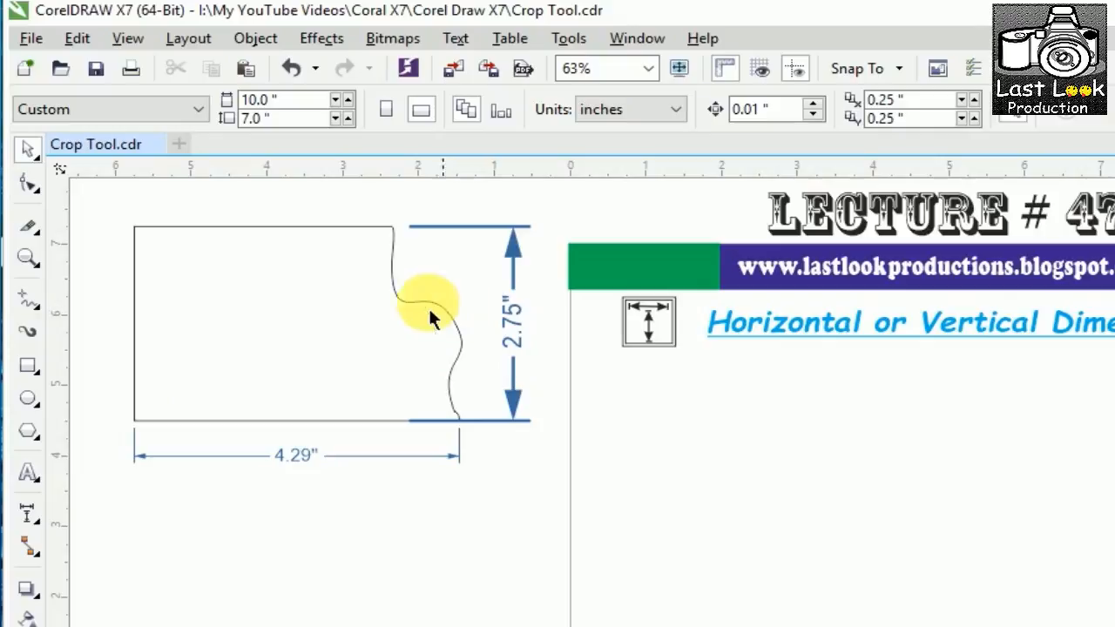
{"action": "left_click", "coordinate": [445, 227]}
{"action": "left_click", "coordinate": [297, 475]}
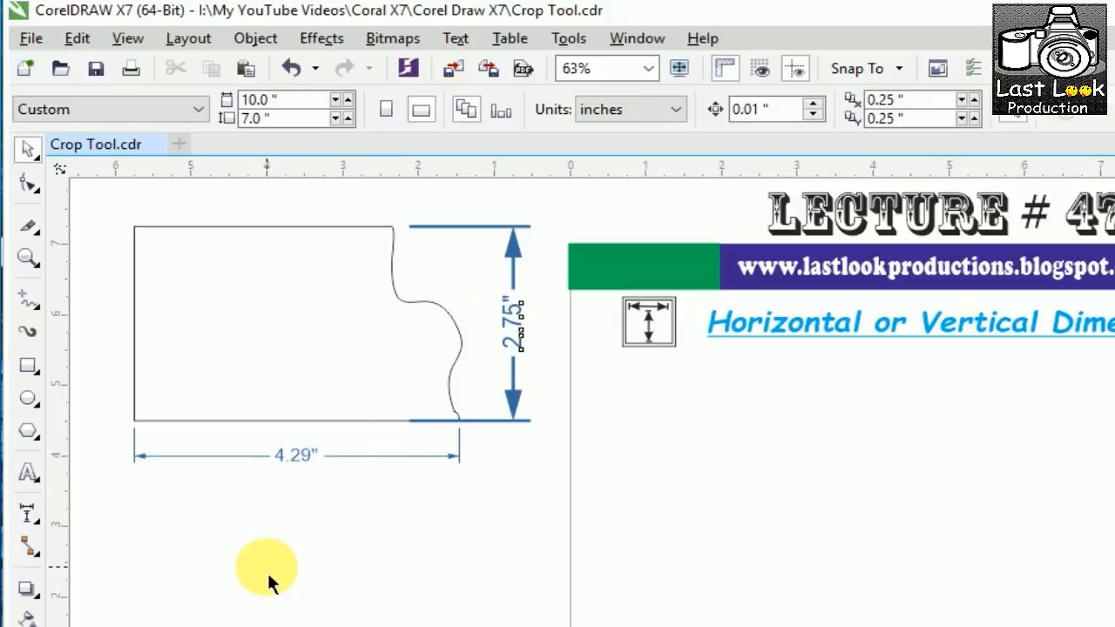
- Start another dimension on the cut shape with the Horizontal or Vertical Dimension tool
{"action": "left_click", "coordinate": [27, 508]}
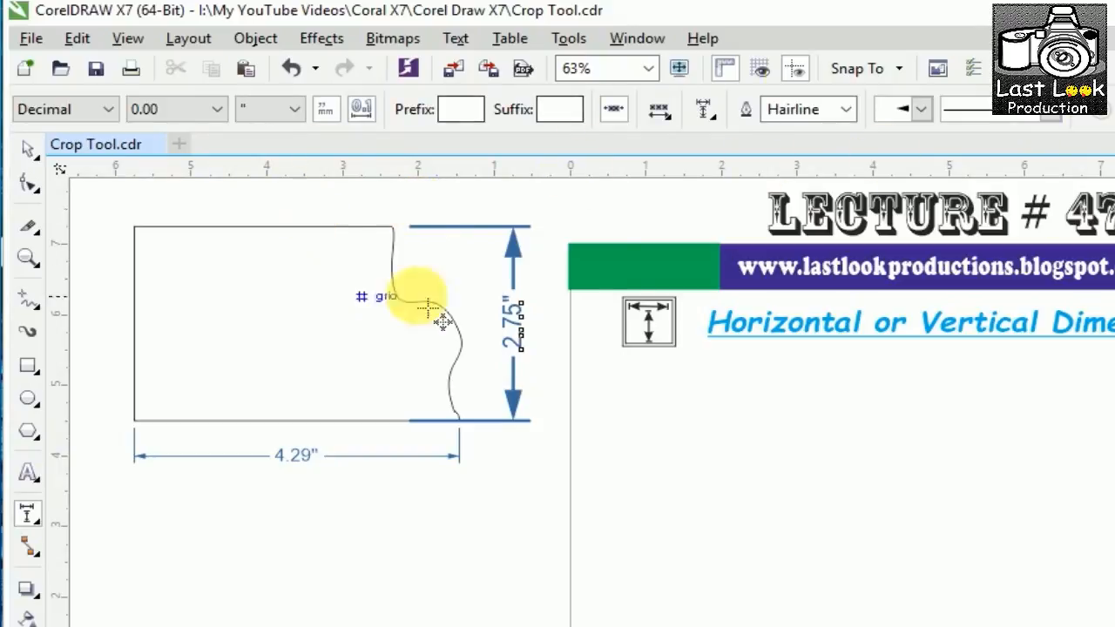